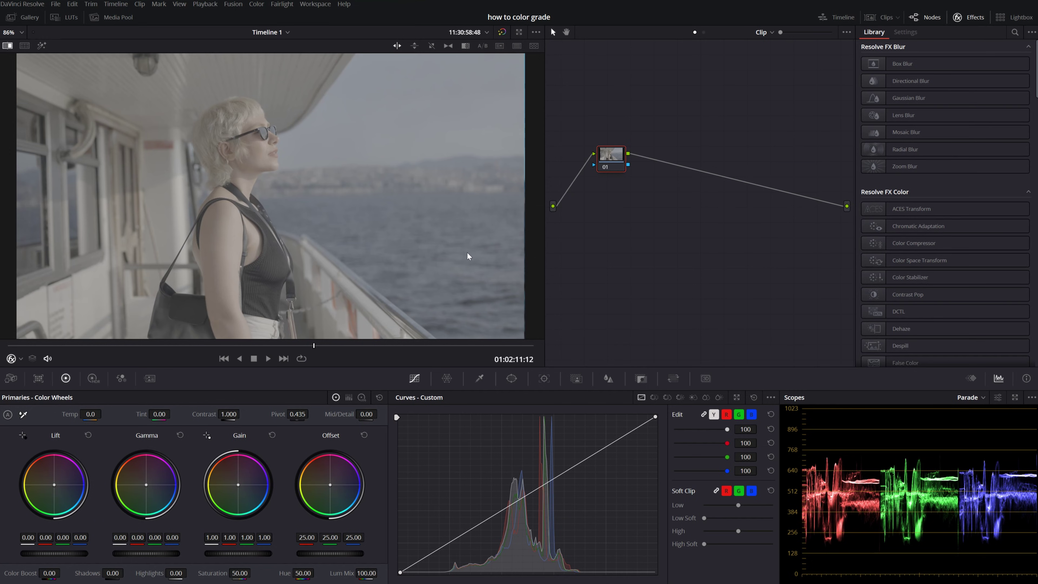
Step: Add four serial nodes after node 01 in the clip's node graph
key(alt+s)
key(alt+s)
key(alt+s)
Step: Move node 05 below node 01 to start a second row, append three more serial nodes, and straighten the upper row of four
key(alt+s)
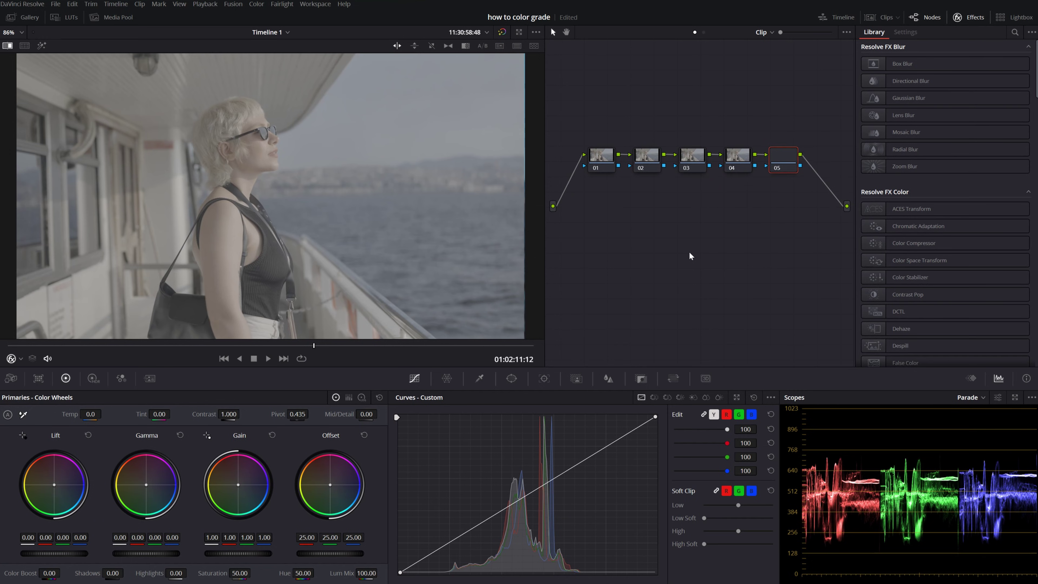
drag(783, 153, 595, 221)
key(alt+s)
key(alt+s)
key(alt+s)
drag(568, 111, 748, 183)
drag(696, 160, 704, 165)
click(694, 135)
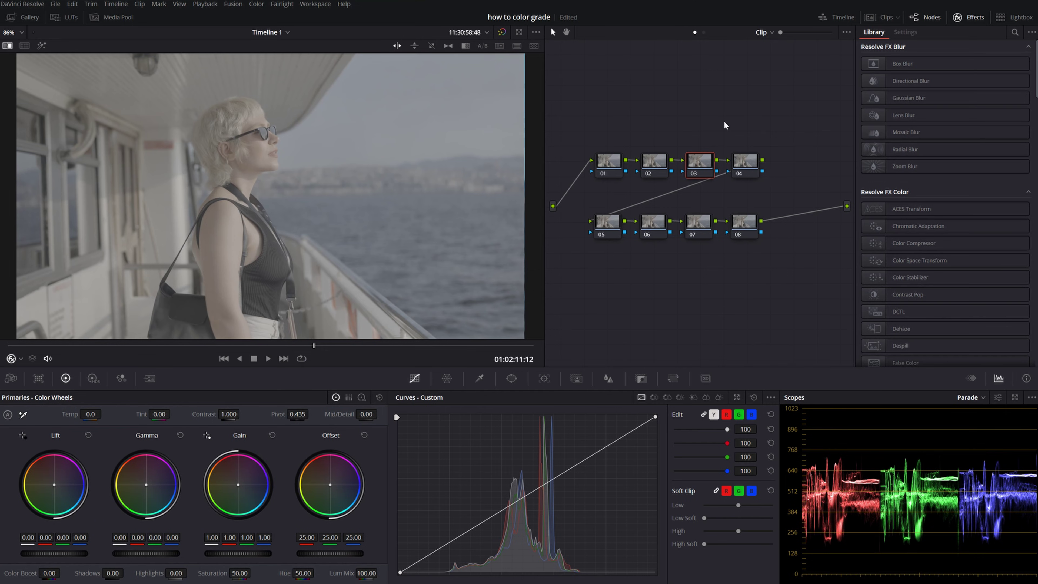
Step: Apply the Color Space Transform effect to node 04 and label the node CTS
scroll(944, 147, down, 5)
scroll(943, 148, down, 7)
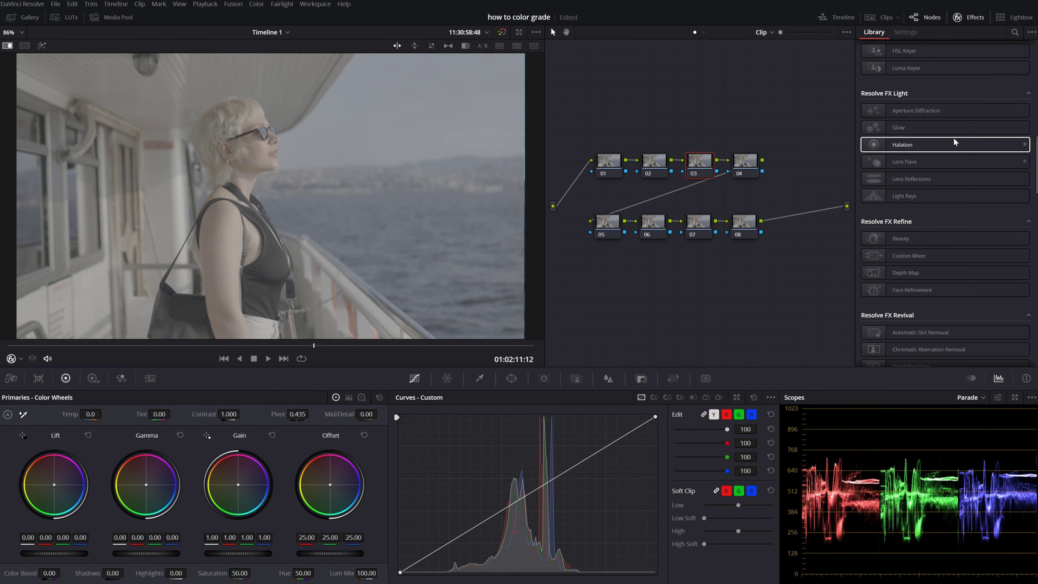
scroll(928, 90, up, 12)
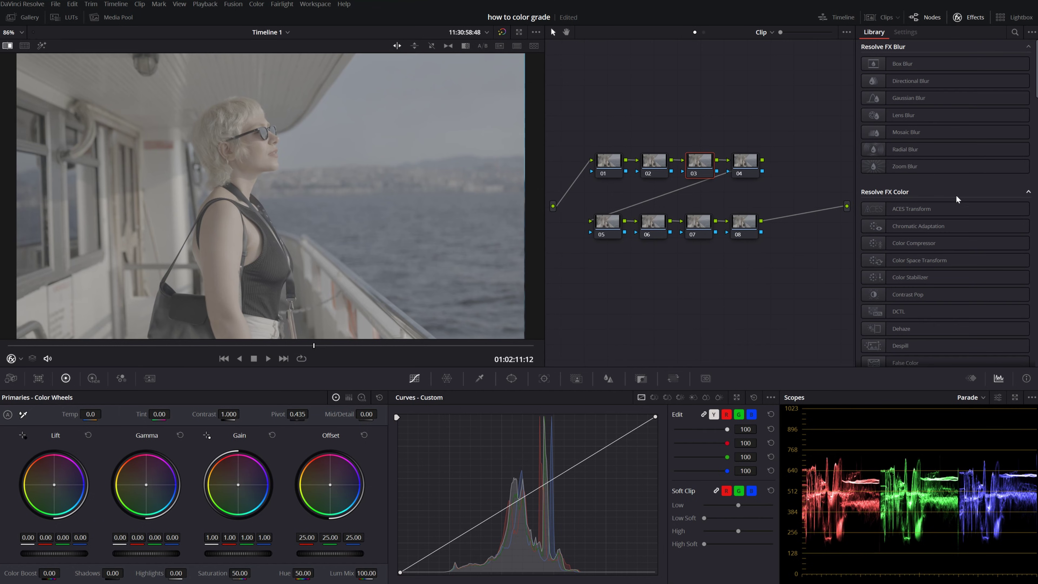
drag(914, 264, 746, 164)
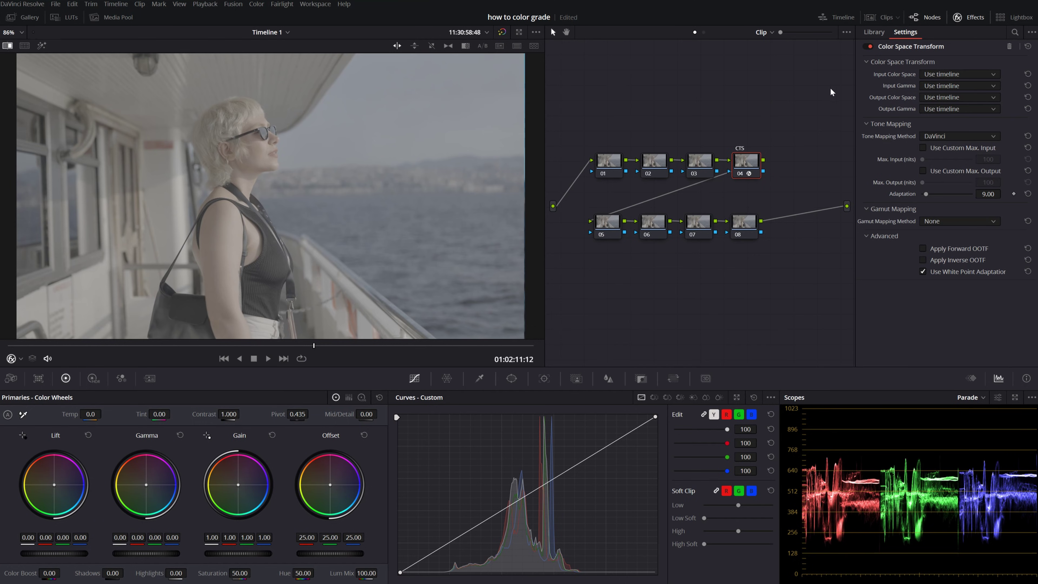
Step: Set the CTS node's input color space to Sony S-Gamut3.Cine and its input gamma to Sony S-Log3
click(936, 75)
scroll(948, 114, down, 5)
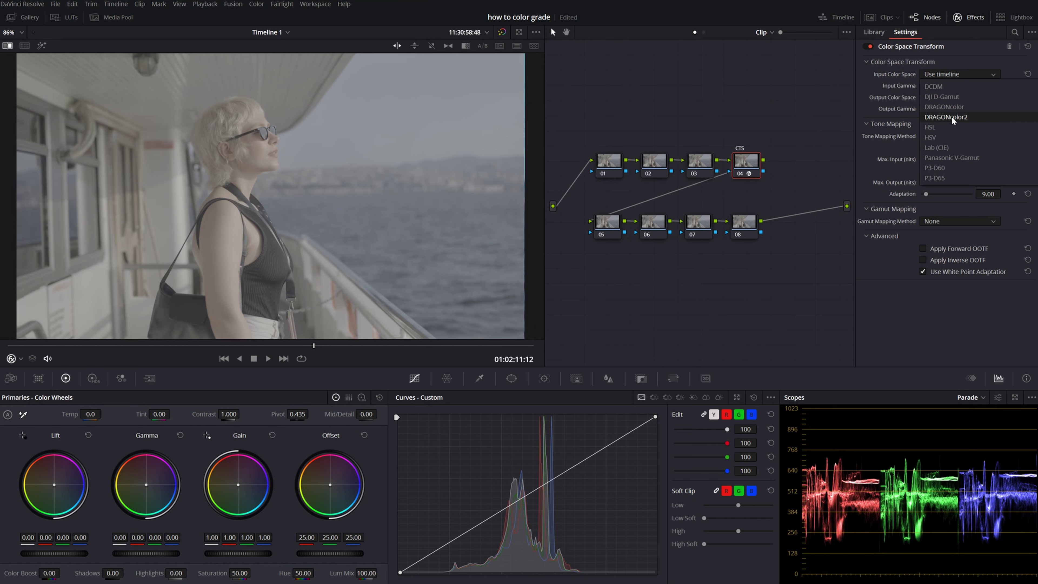
scroll(952, 131, down, 3)
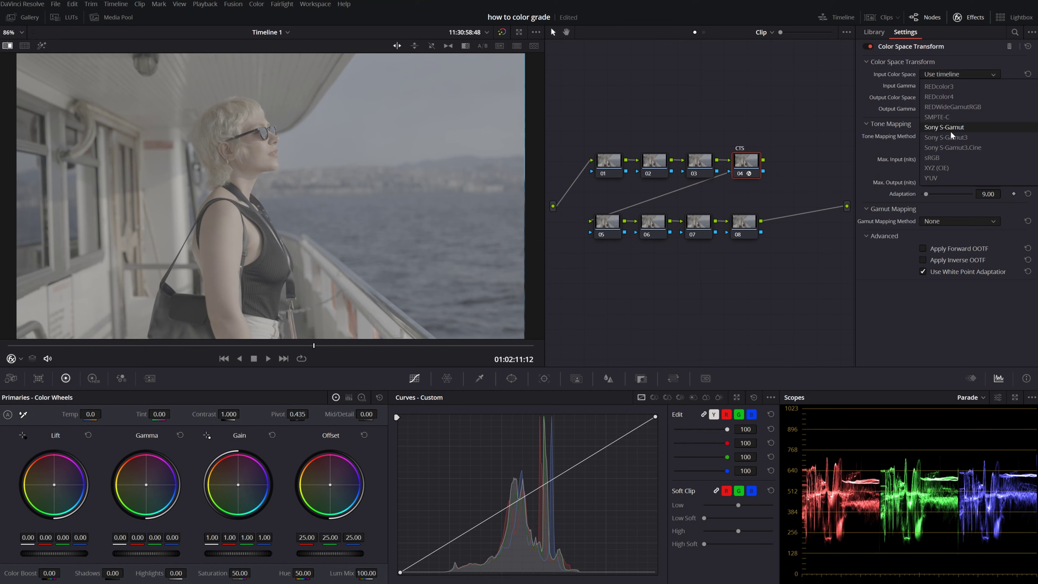
click(953, 148)
click(943, 86)
scroll(942, 131, down, 6)
scroll(944, 141, down, 1)
click(948, 169)
Step: Set the CTS node's output color space to Rec.709 and its output gamma to Gamma 2.4, checking them against the project's color management settings
click(945, 97)
scroll(943, 134, down, 8)
scroll(946, 150, down, 1)
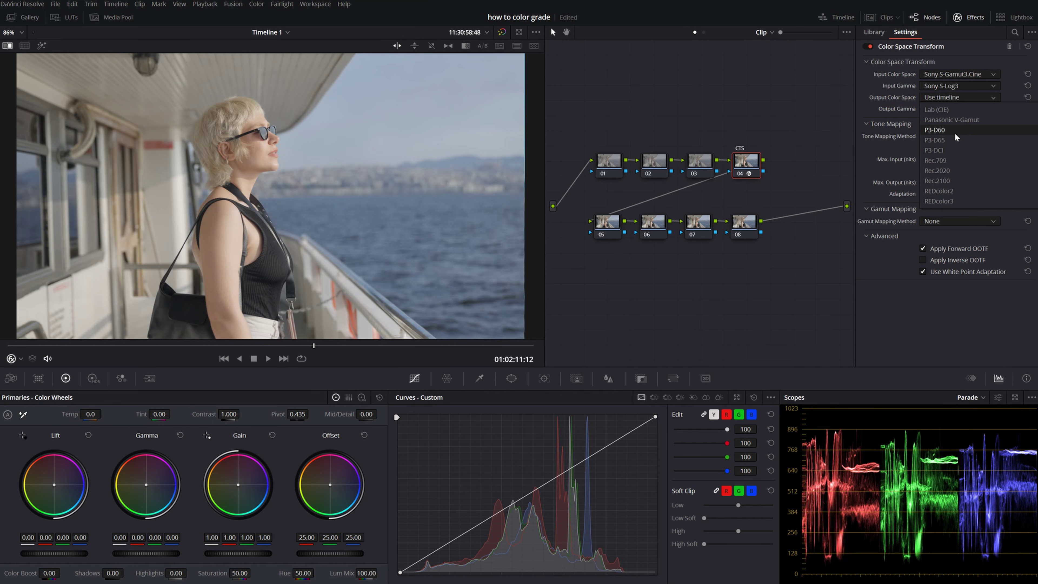
click(937, 160)
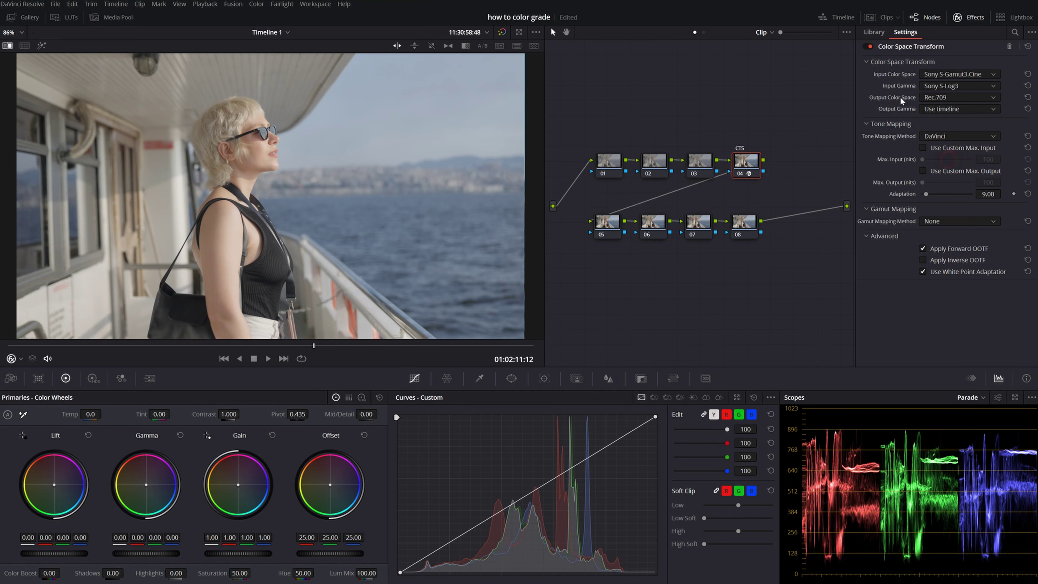
click(949, 112)
scroll(952, 147, down, 5)
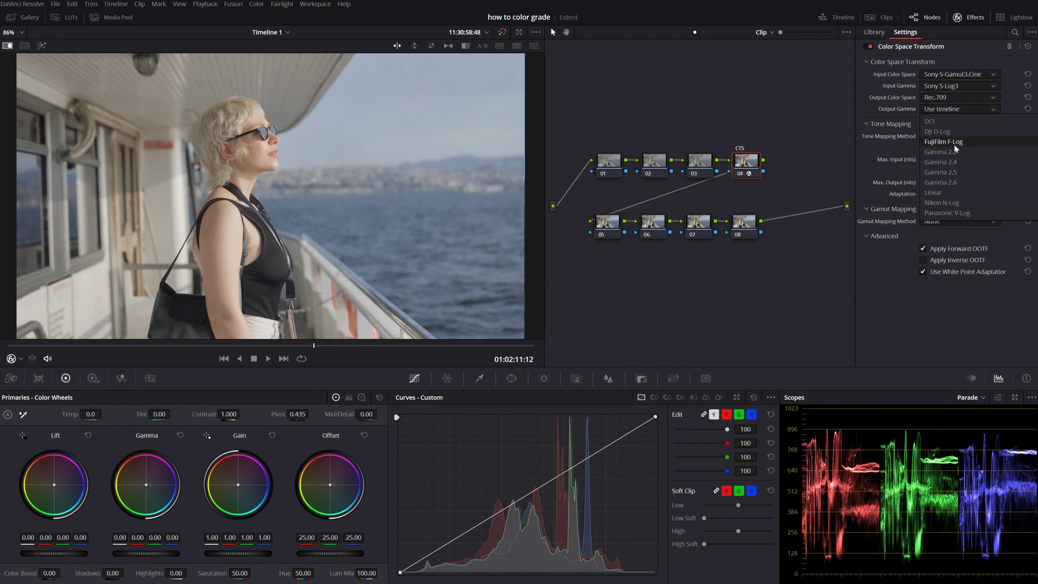
click(947, 163)
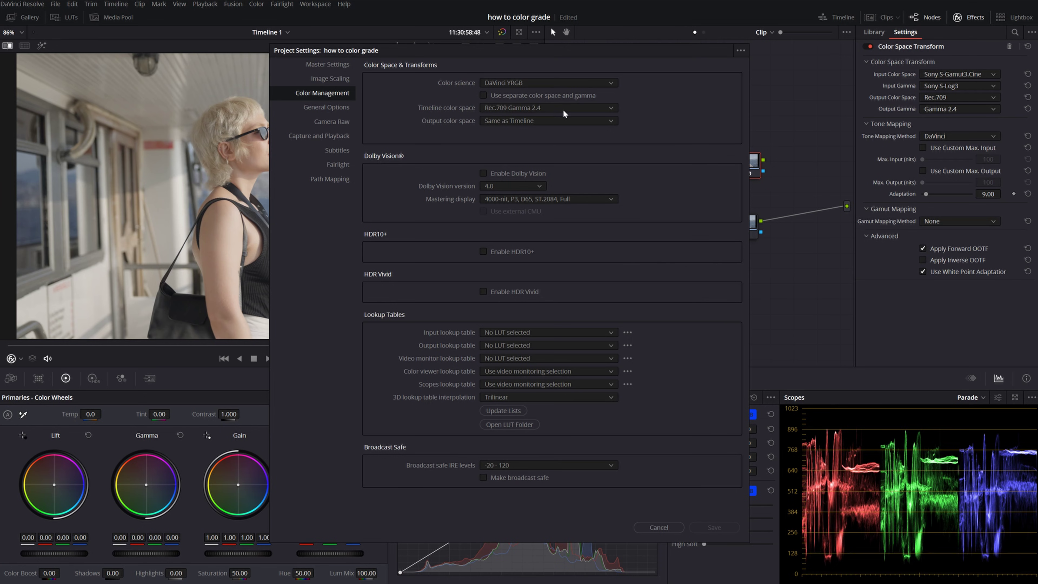
key(Escape)
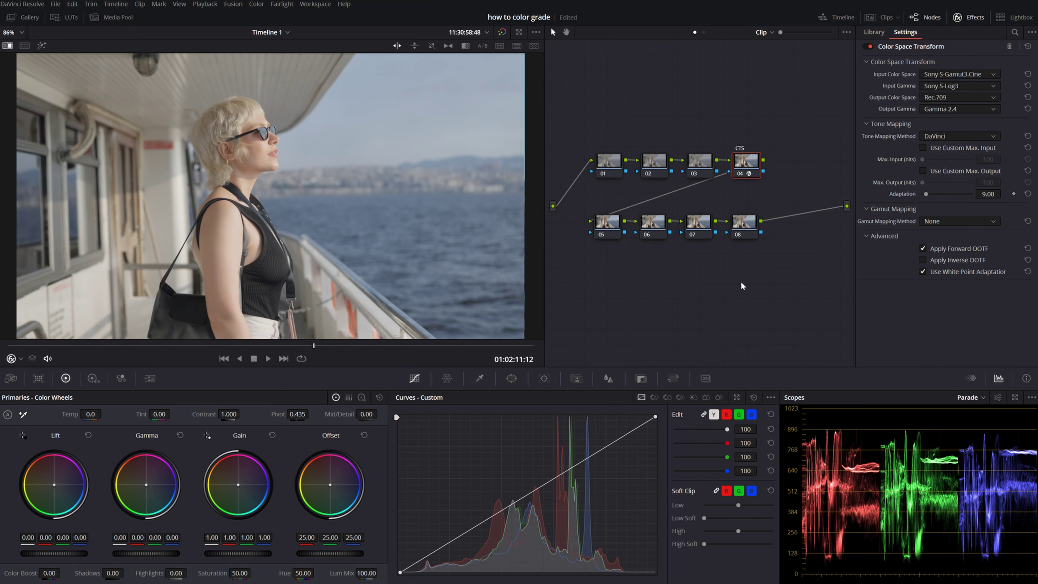
Step: Label node 02 PRIMARY
click(652, 163)
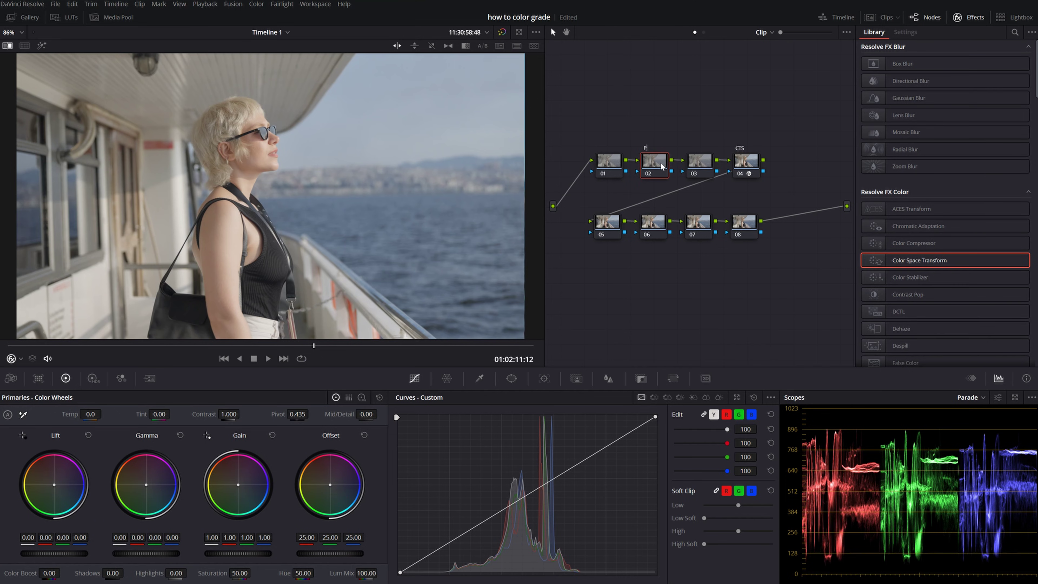
text(PRIMARY)
Step: Set the PRIMARY node's gain to 1.03, gamma to -0.02 and lift to -0.02
drag(247, 554, 250, 554)
drag(156, 555, 152, 555)
drag(85, 425, 77, 425)
drag(49, 554, 55, 555)
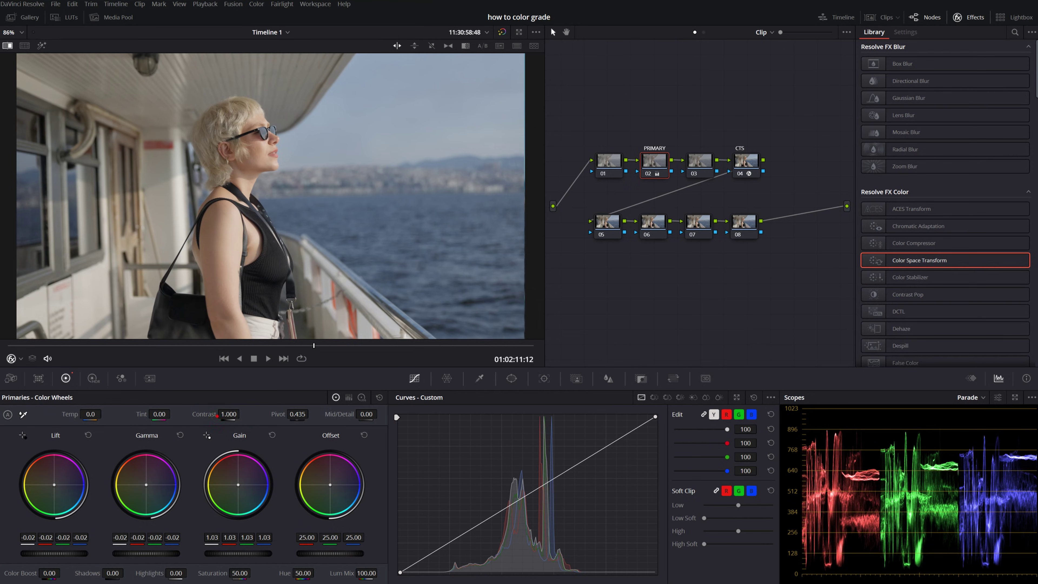
Step: Raise the PRIMARY node's contrast to 1.200 and compare the image with the node disabled and enabled
drag(228, 414, 246, 414)
drag(402, 409, 446, 409)
drag(242, 414, 244, 413)
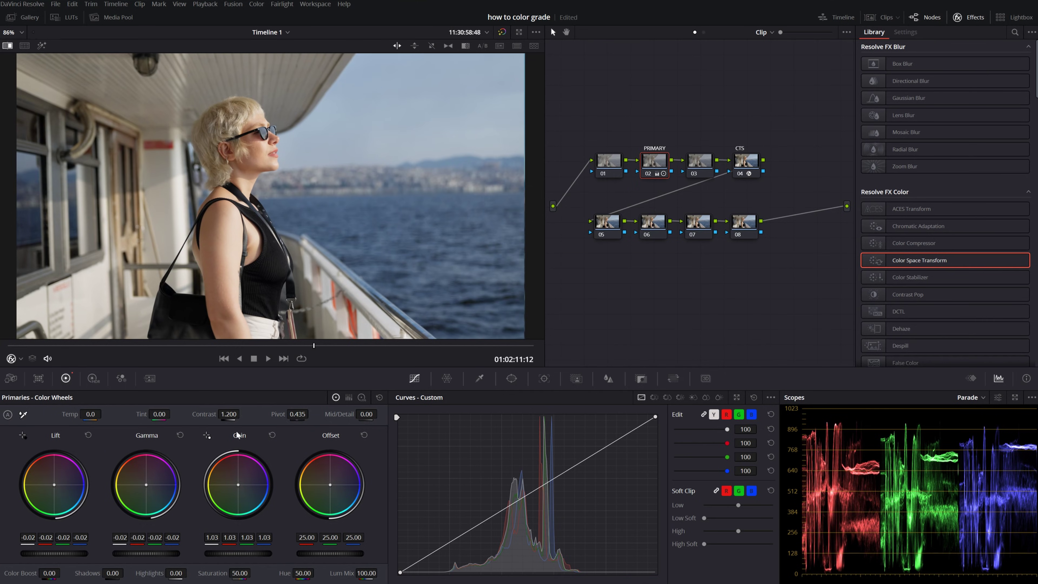
click(649, 173)
click(649, 173)
click(649, 174)
click(649, 174)
drag(30, 572, 111, 569)
Step: Label node 01 WB and warm its white balance to a temperature of 80.0, keeping the tint at 0
click(614, 160)
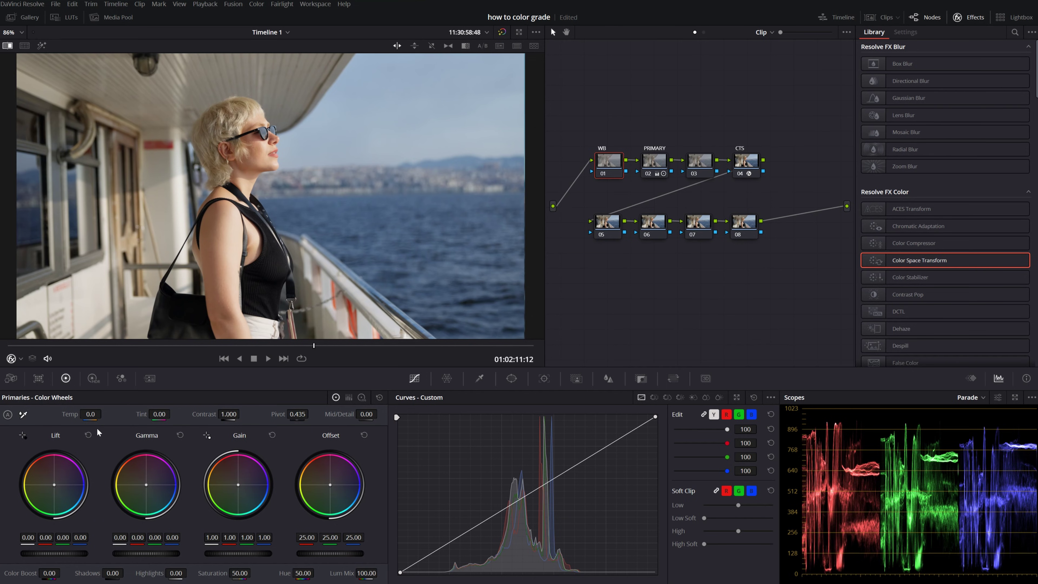
drag(91, 414, 104, 413)
drag(104, 414, 109, 414)
drag(160, 414, 155, 414)
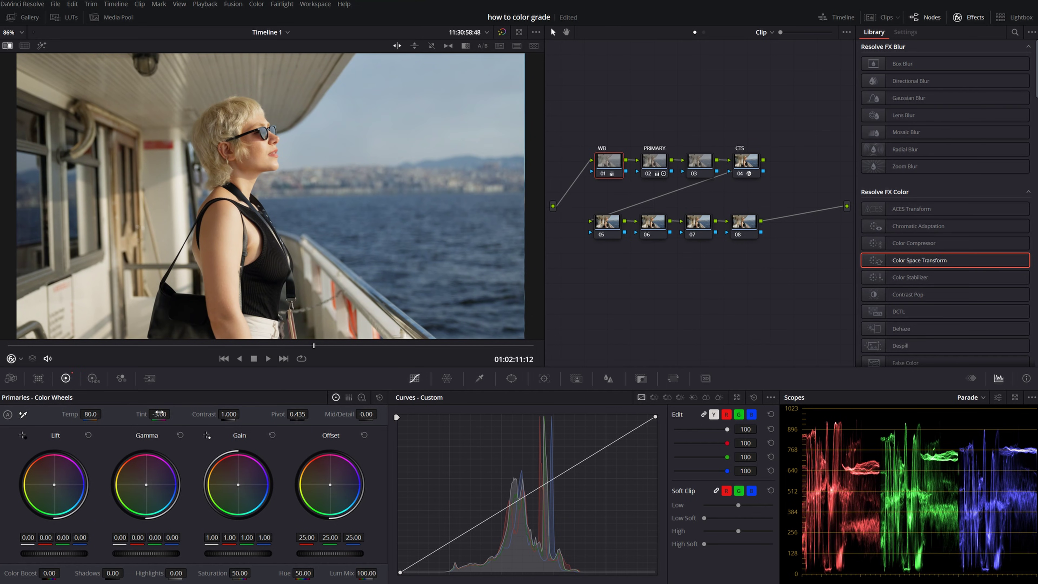
click(159, 413)
text(0)
key(Return)
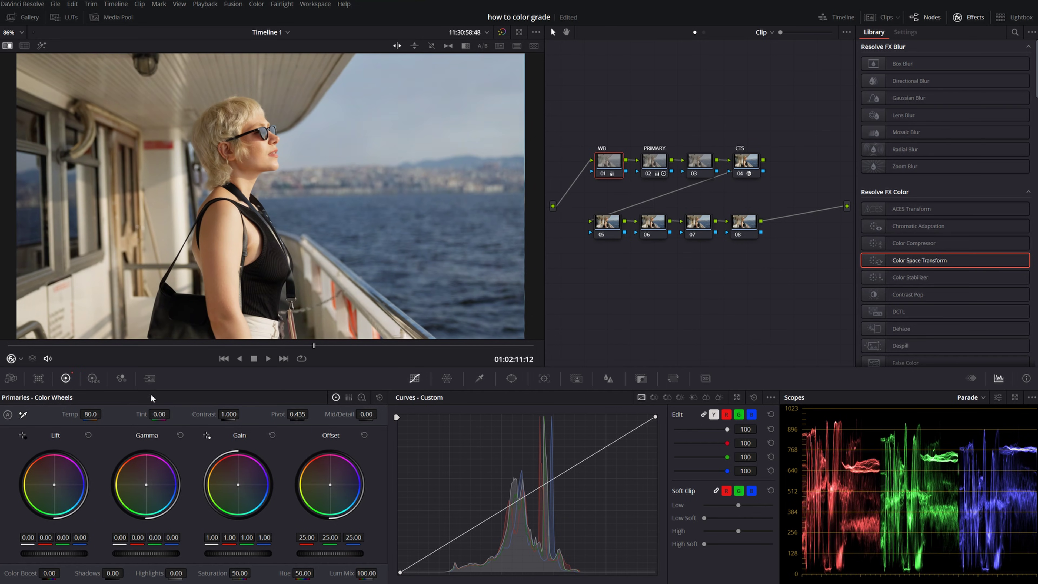
click(602, 173)
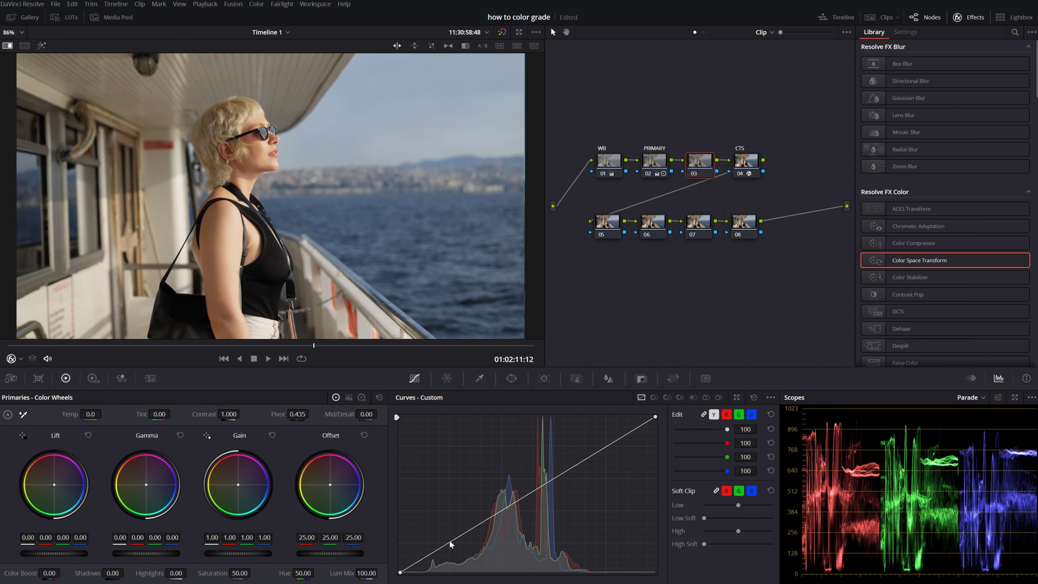
Step: Shape a gentle S-curve on node 03 with lowered shadows and slightly raised highlights, and compare the image with the node disabled and enabled
drag(449, 540, 456, 551)
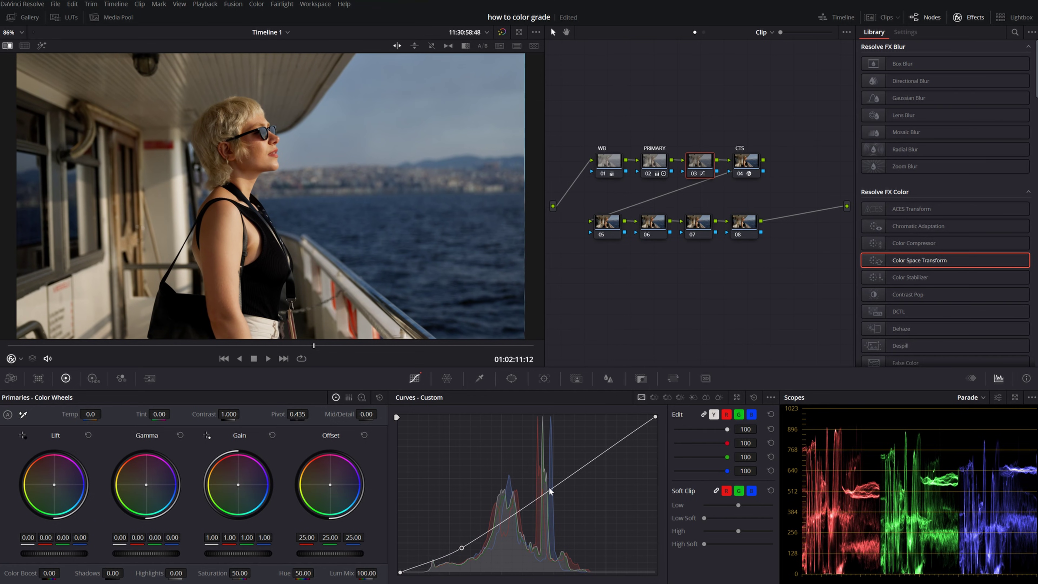
drag(575, 470, 575, 467)
click(691, 172)
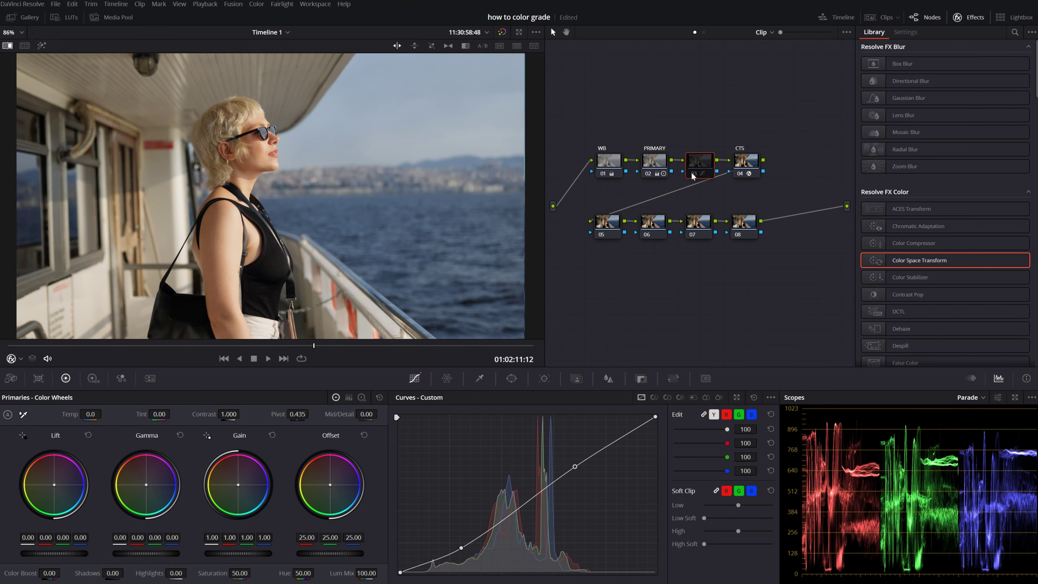
click(691, 172)
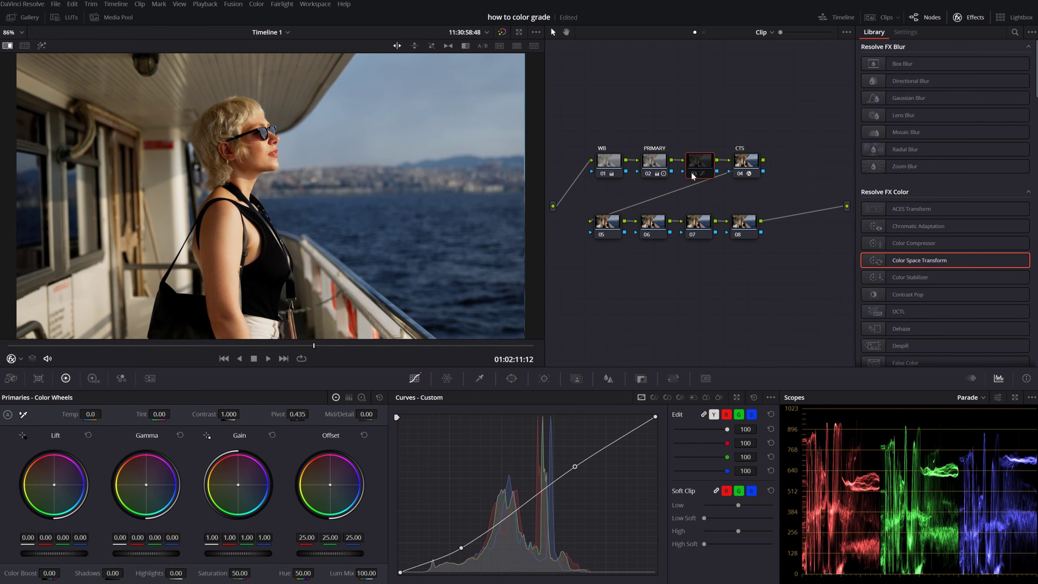
click(692, 174)
click(692, 174)
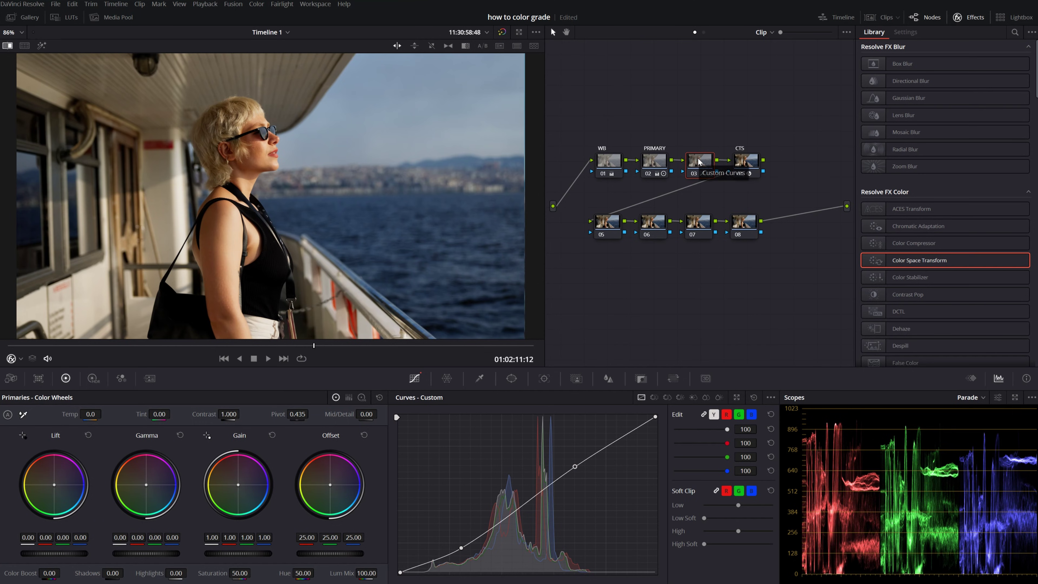
Step: Label node 03 CURV&SAT
text(SA)
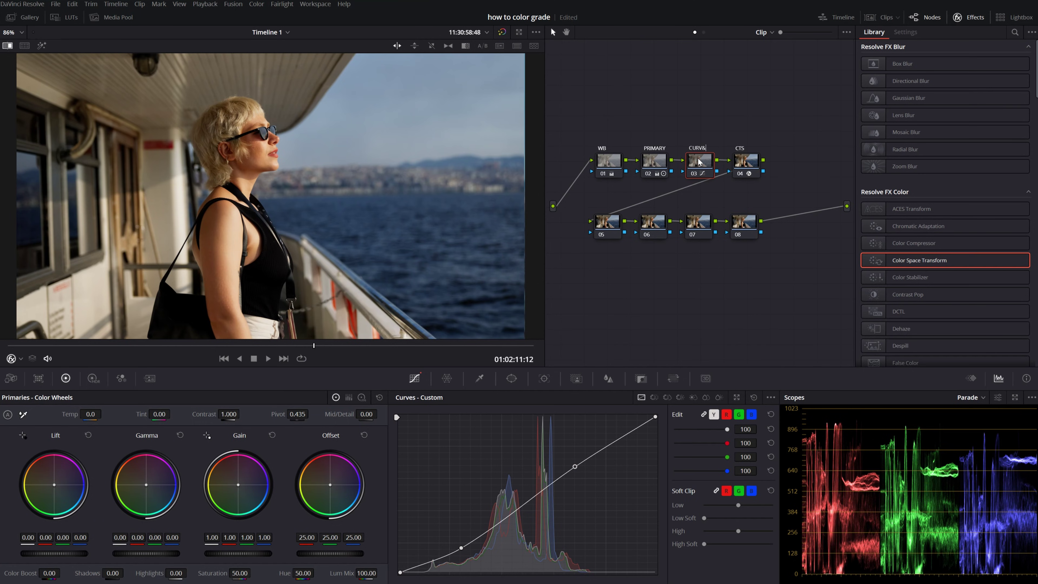
text(T)
key(Return)
Step: Raise the CURV&SAT node's saturation to 58 and compare the image without and with the node
drag(217, 573, 226, 574)
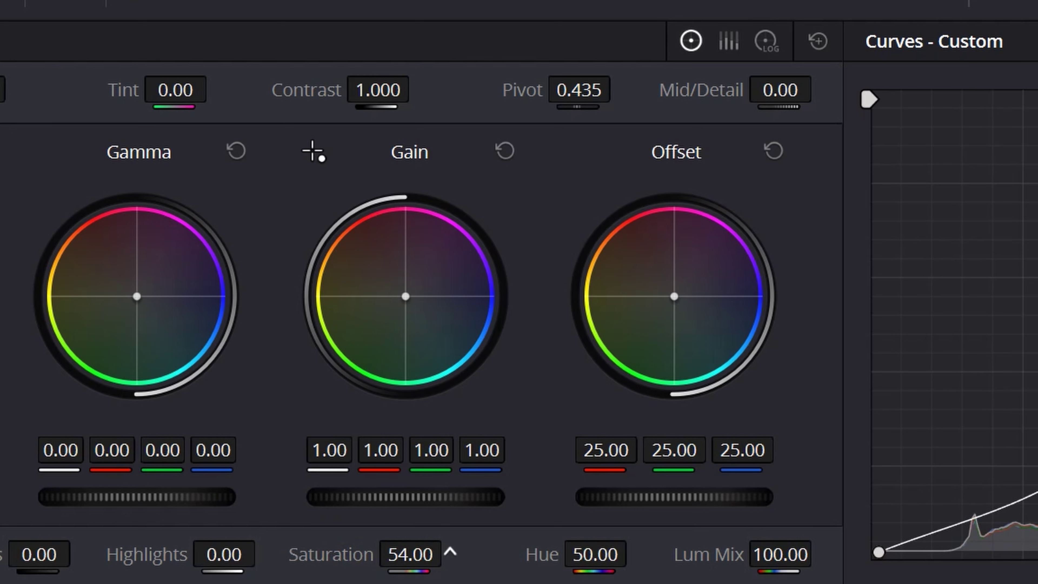
drag(410, 554, 426, 554)
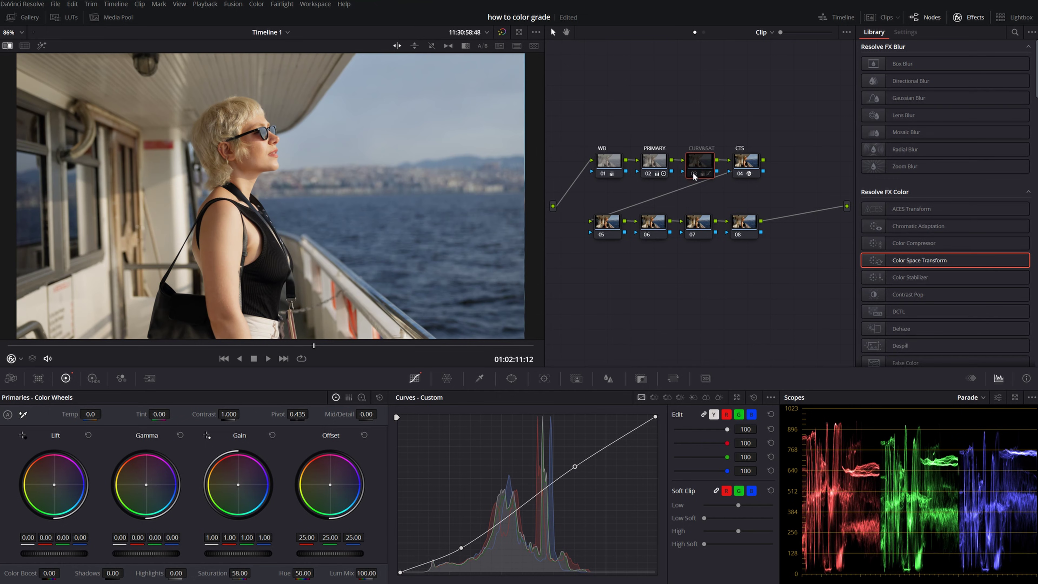
click(693, 173)
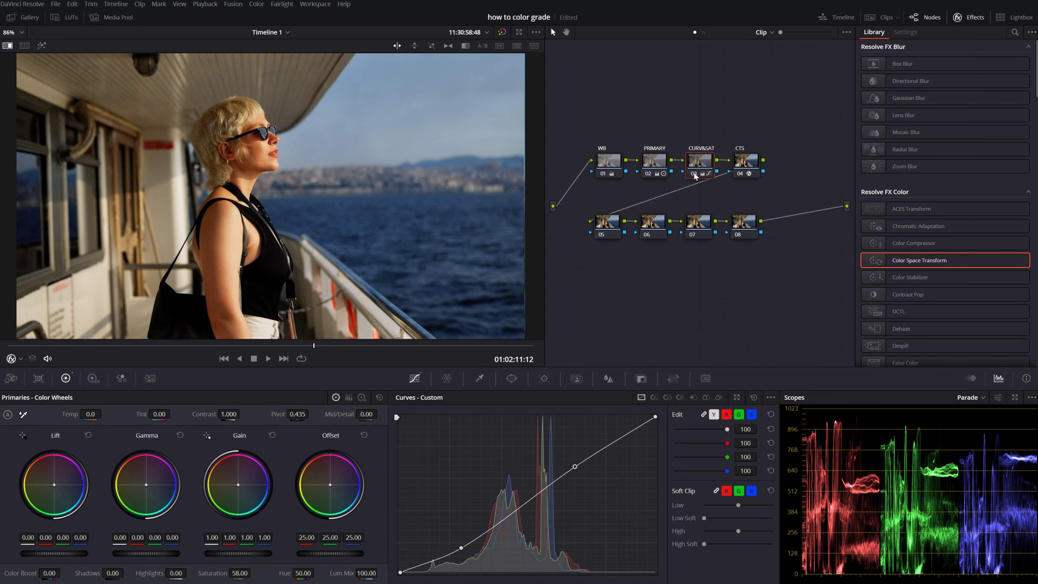
click(693, 172)
click(693, 172)
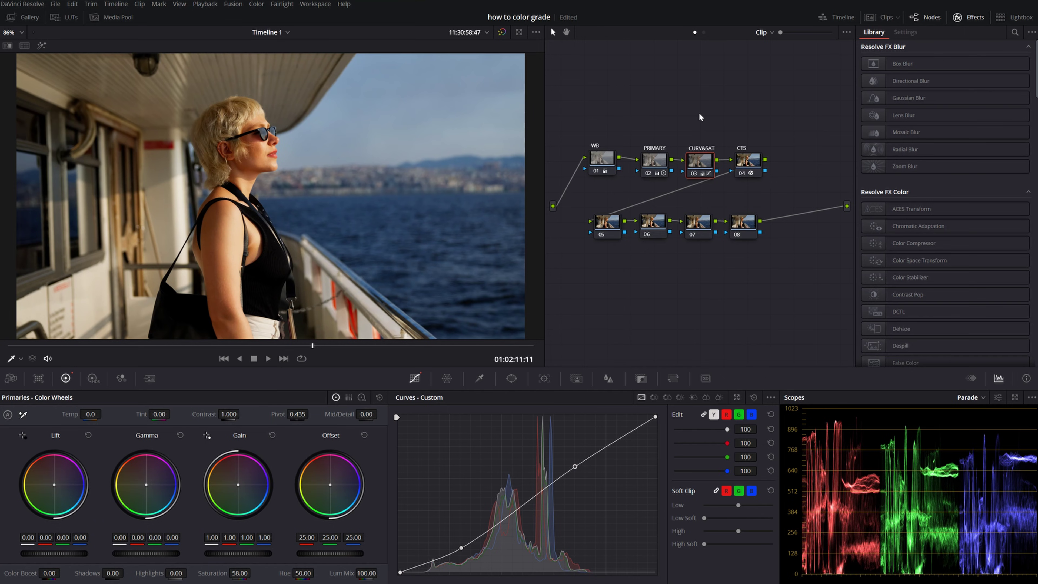
Step: Move the CTS node aside to make room and insert a serial node labelled LOOK after CURV&SAT
click(747, 158)
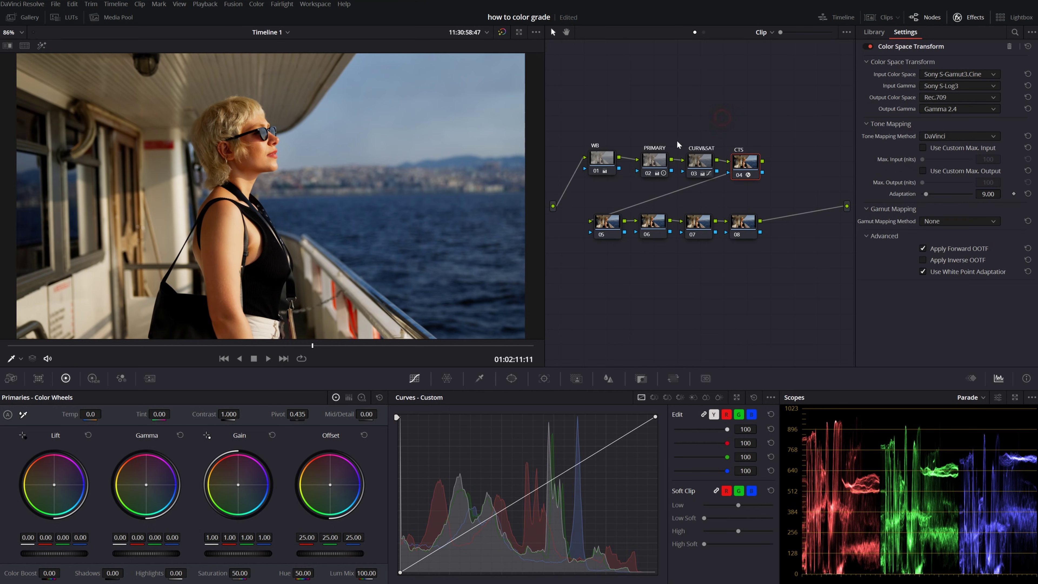
drag(742, 165, 740, 163)
click(703, 114)
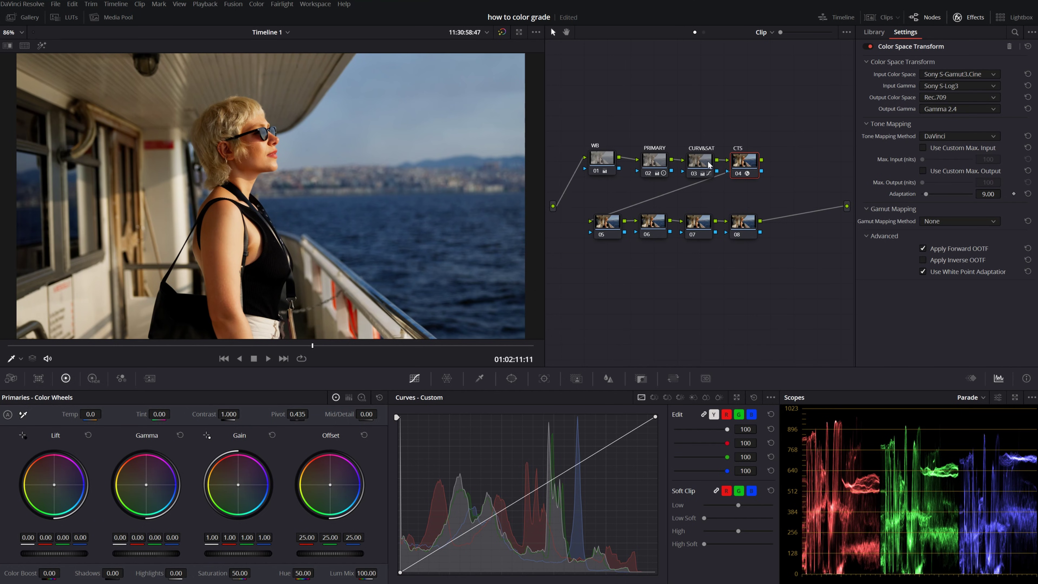
drag(750, 163, 803, 164)
click(716, 171)
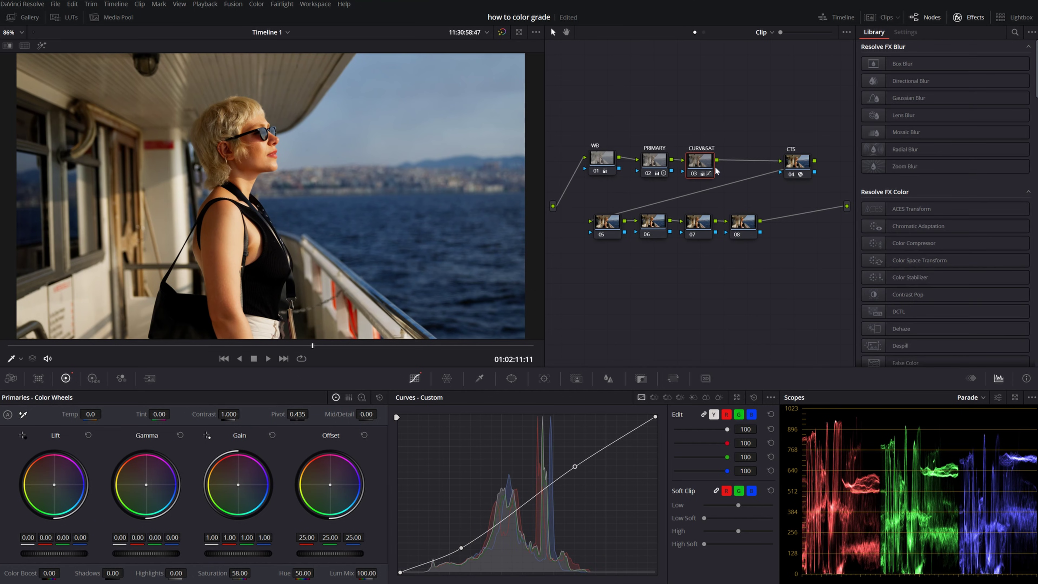
key(alt+s)
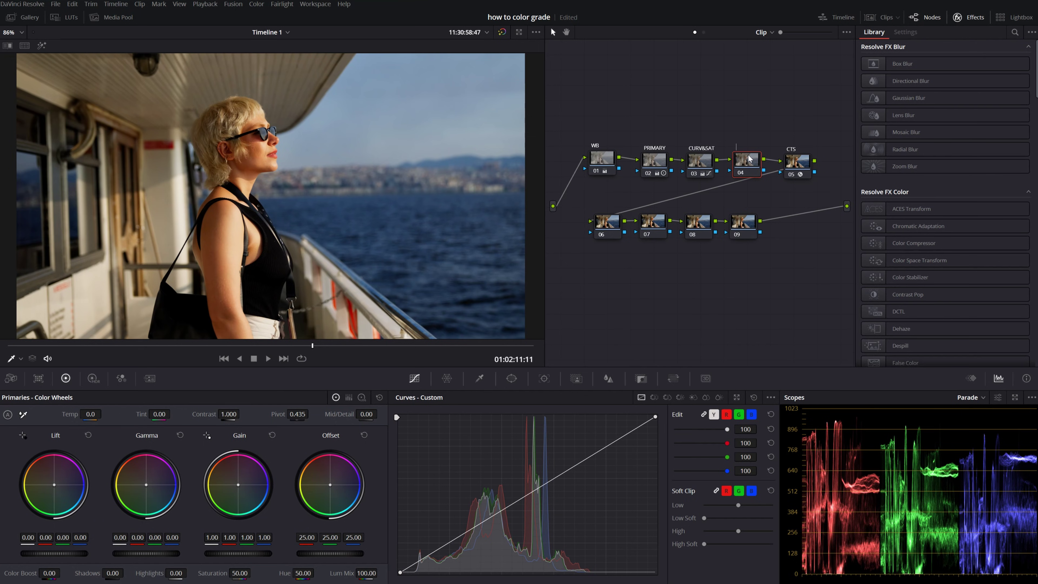
text(LOOK)
Step: Push the LOOK node's offset toward blue (16.15, 25.02, 33.22) and its gamma toward orange (0.03, -0.01, -0.05), comparing without the node
drag(330, 485, 333, 488)
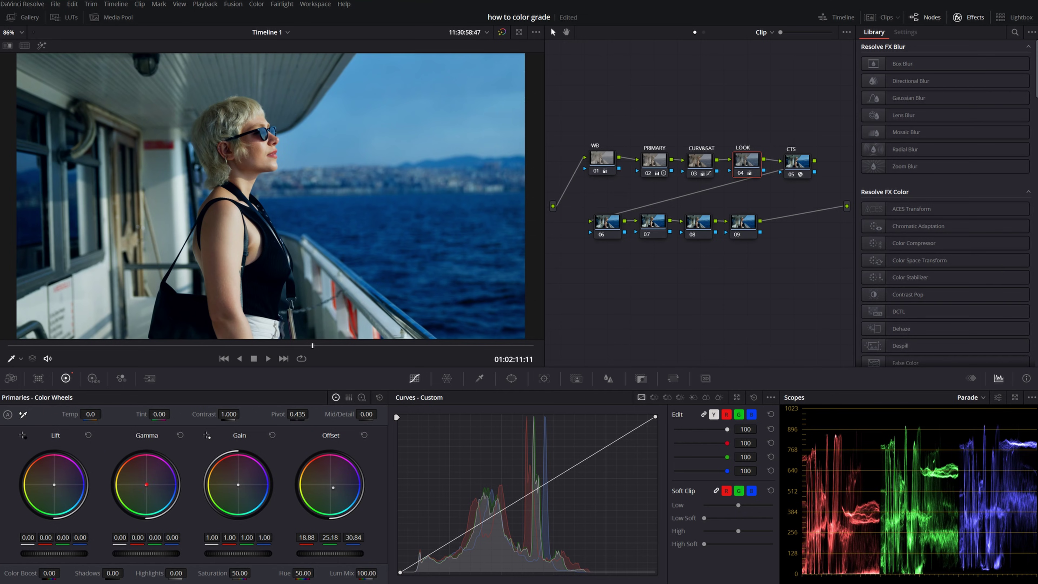
drag(147, 485, 142, 482)
click(740, 173)
click(741, 174)
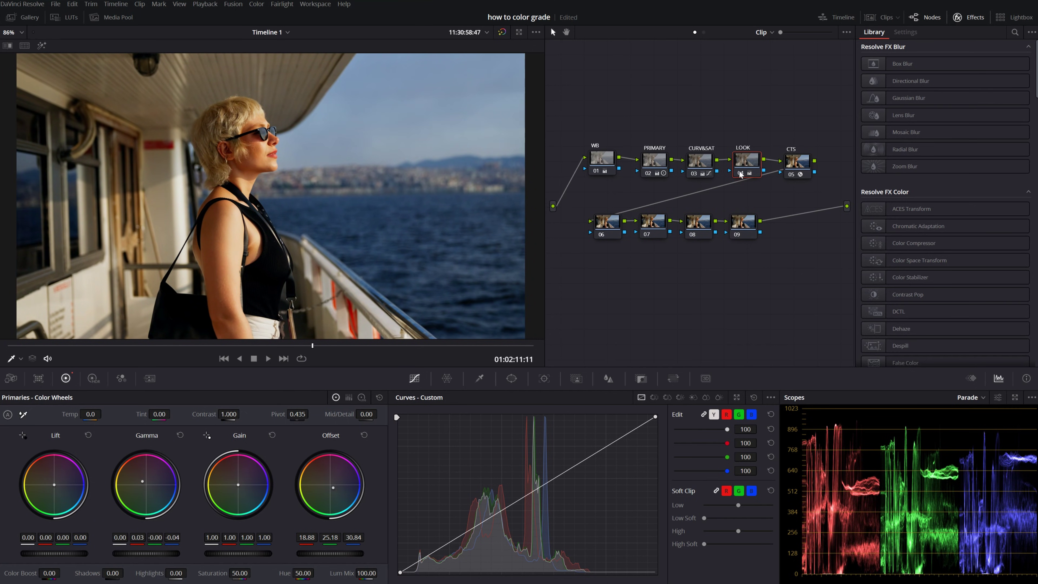
click(740, 173)
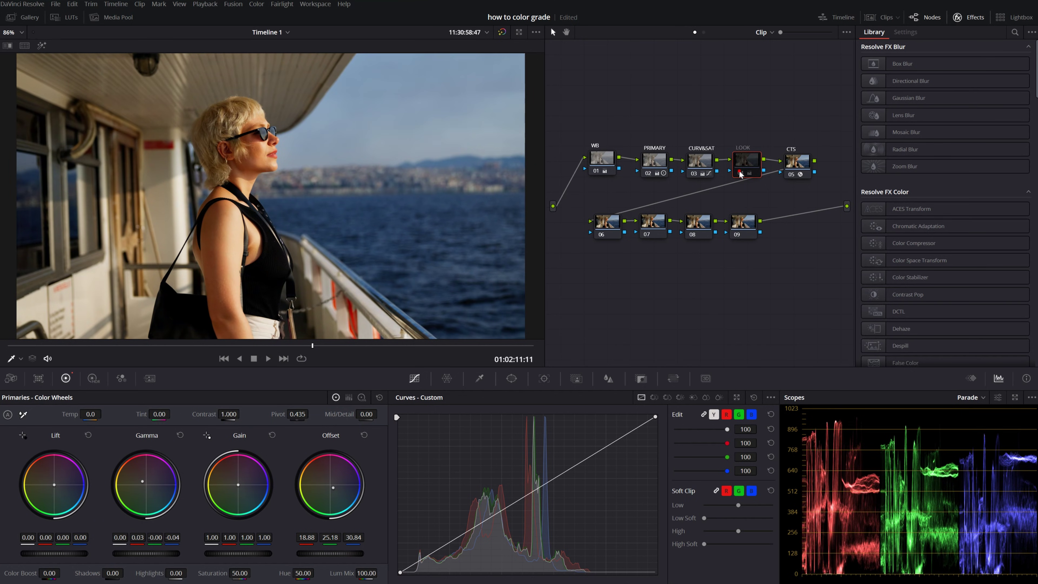
click(740, 174)
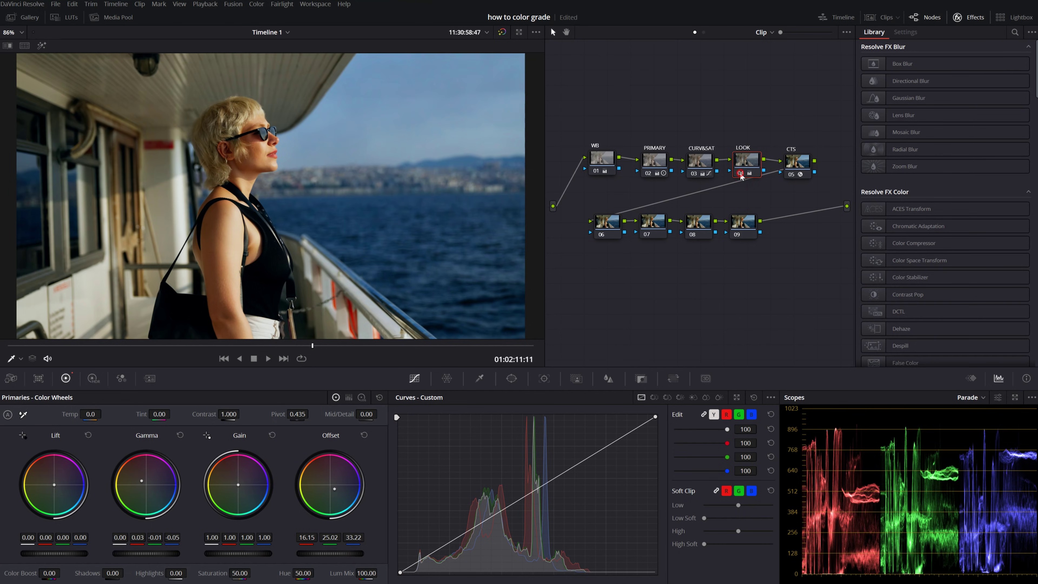
click(741, 174)
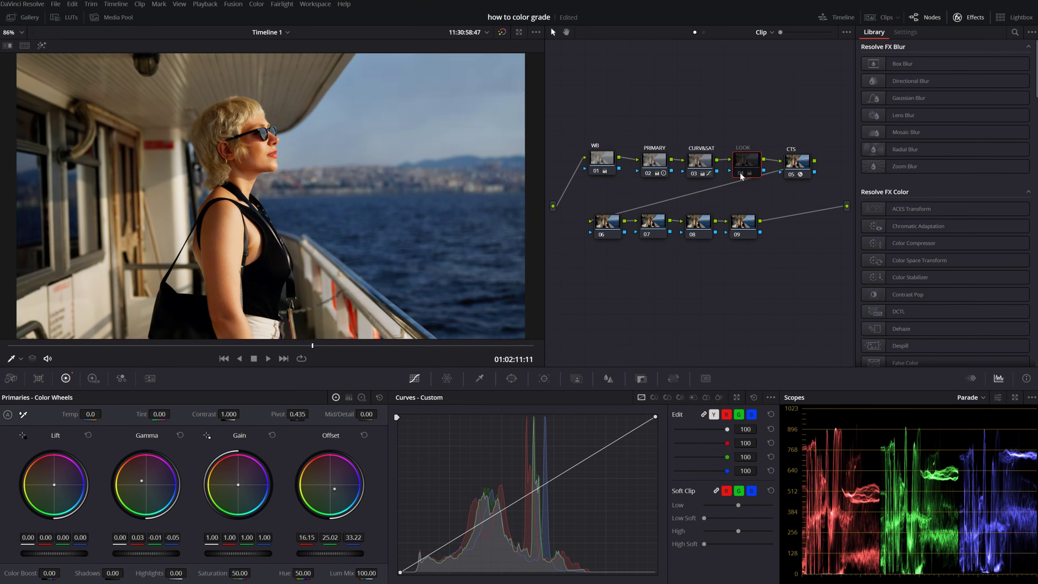
click(740, 173)
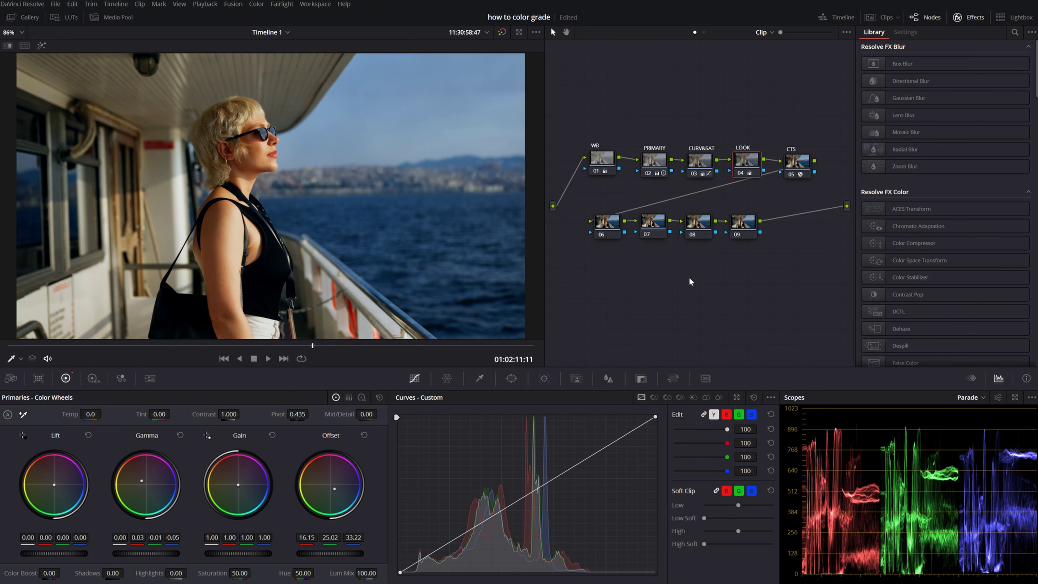
drag(799, 158, 799, 155)
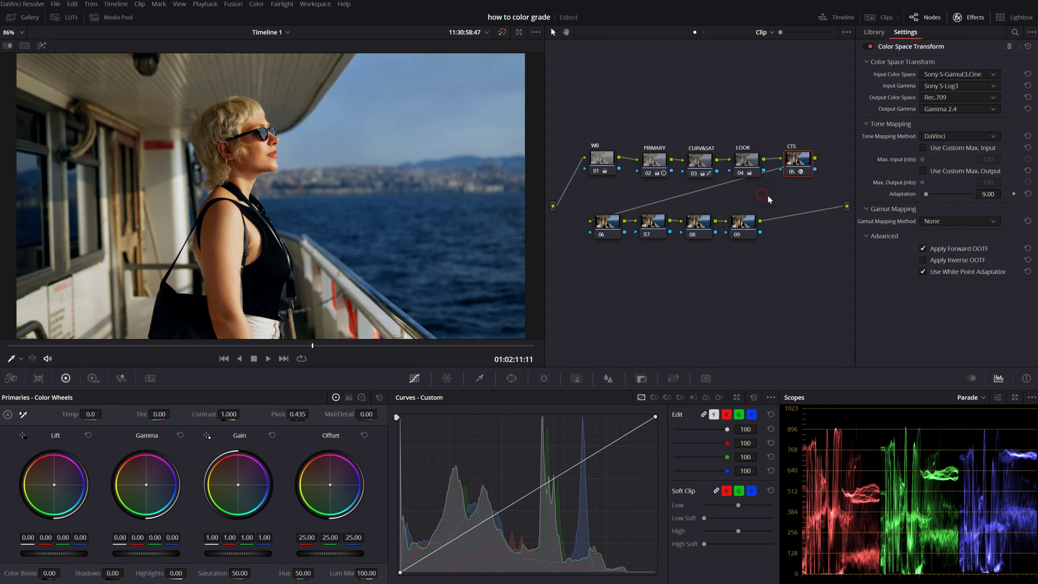
Step: Apply the Dehaze effect to node 06, reduce its dehaze strength, compare the image without the node and label it DEHAZE
click(607, 224)
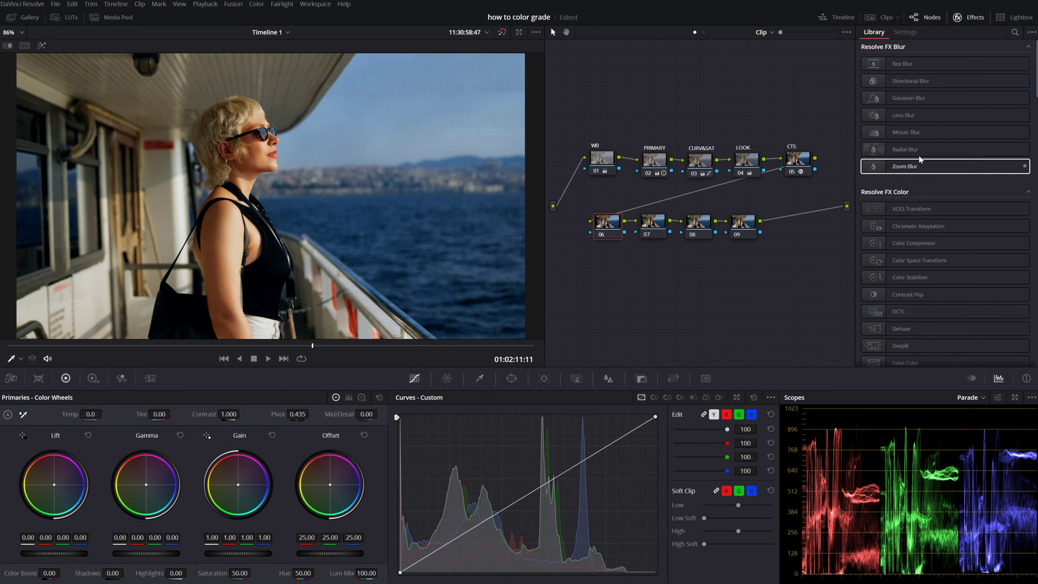
scroll(916, 116, down, 3)
drag(901, 231, 607, 225)
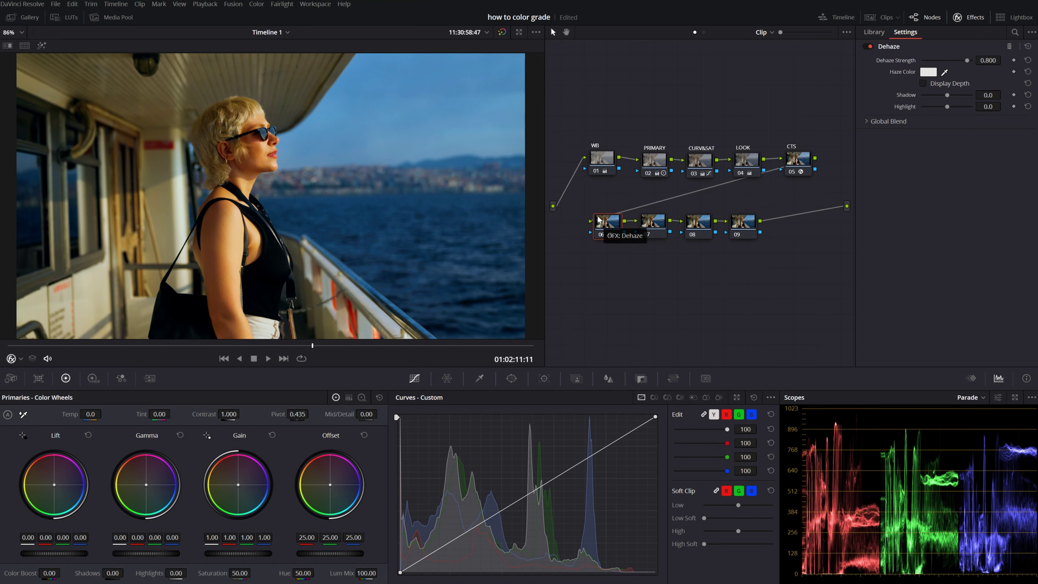
drag(988, 60, 813, 54)
drag(988, 60, 994, 60)
drag(602, 235, 603, 235)
click(603, 234)
click(603, 235)
Step: Apply the Glow effect to node 07 with shine threshold 0.550, spread 0.697 and composite type Softlight
click(656, 231)
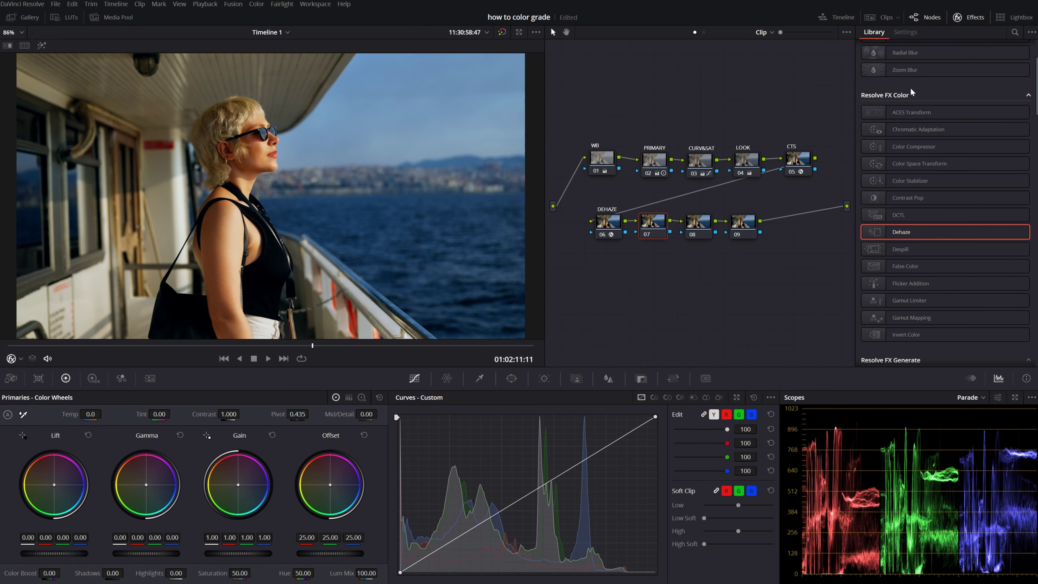
scroll(910, 88, down, 3)
scroll(933, 136, down, 6)
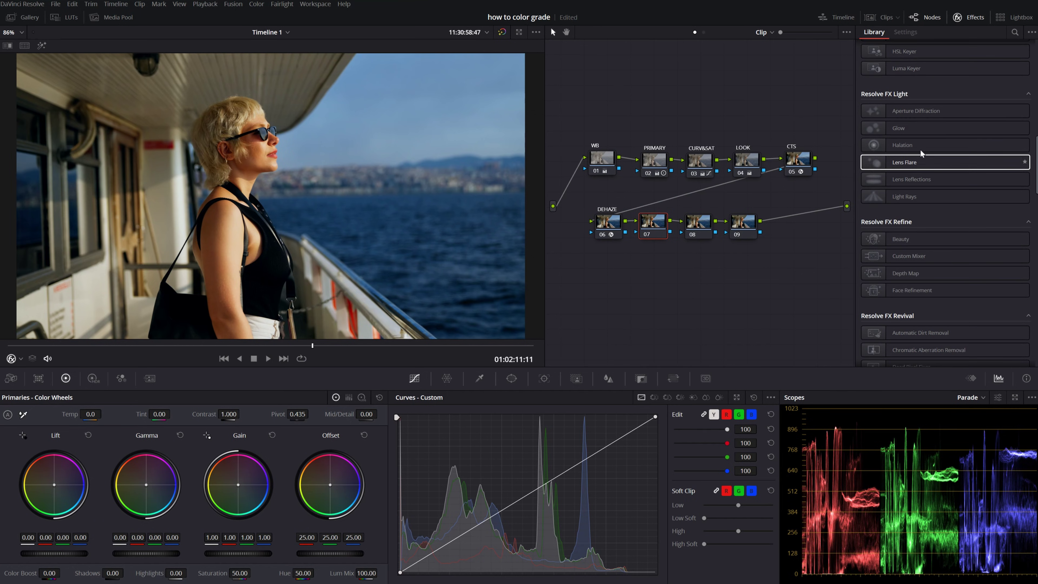
drag(911, 129, 654, 223)
drag(950, 69, 948, 66)
drag(935, 122, 939, 122)
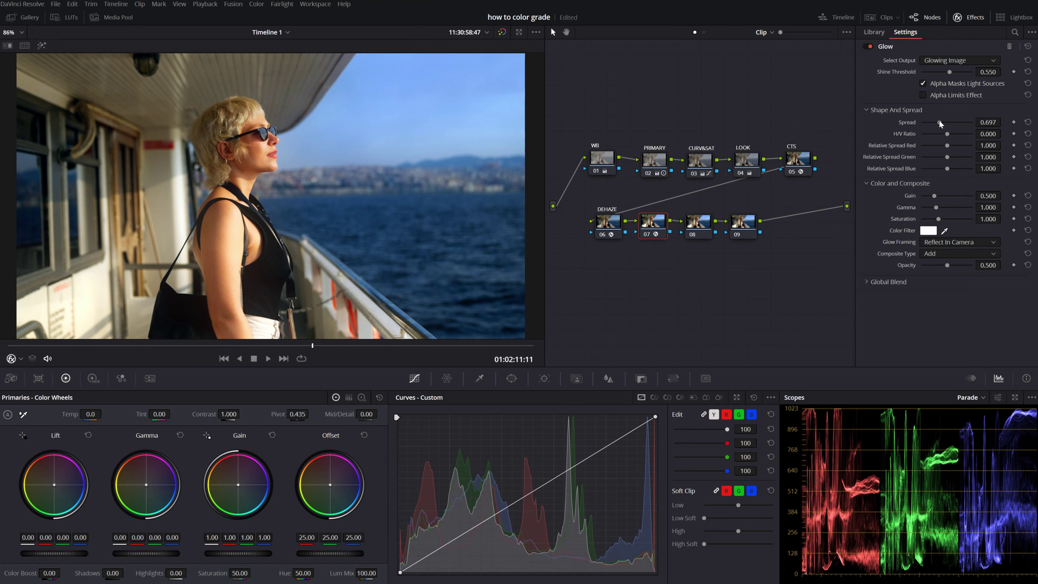
click(939, 254)
click(940, 346)
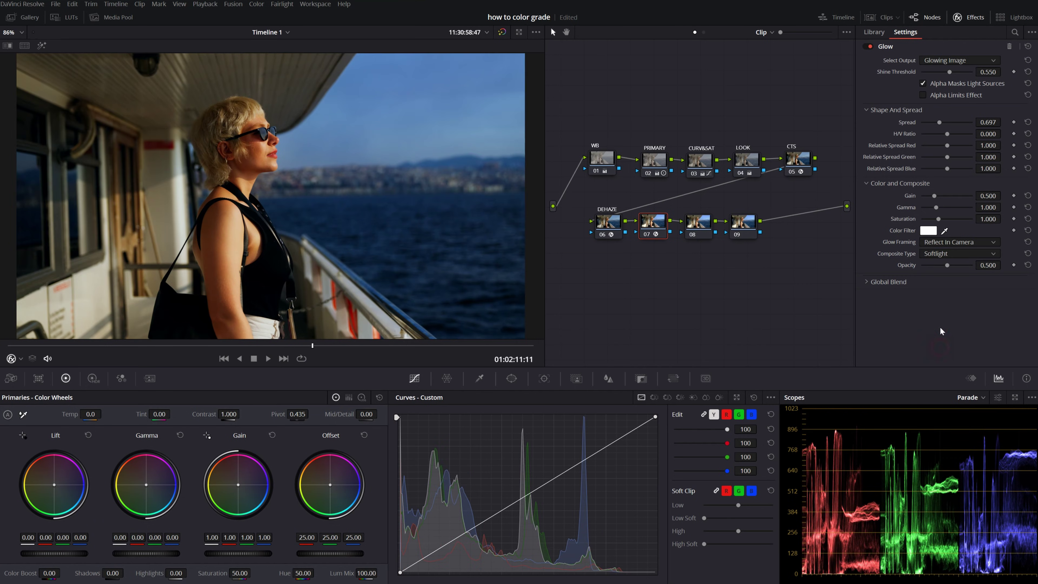
Step: Set the glow's shine threshold to 0.192 and spread to 1.138, compare without the node, and label it GLOW
drag(956, 72, 936, 68)
click(642, 236)
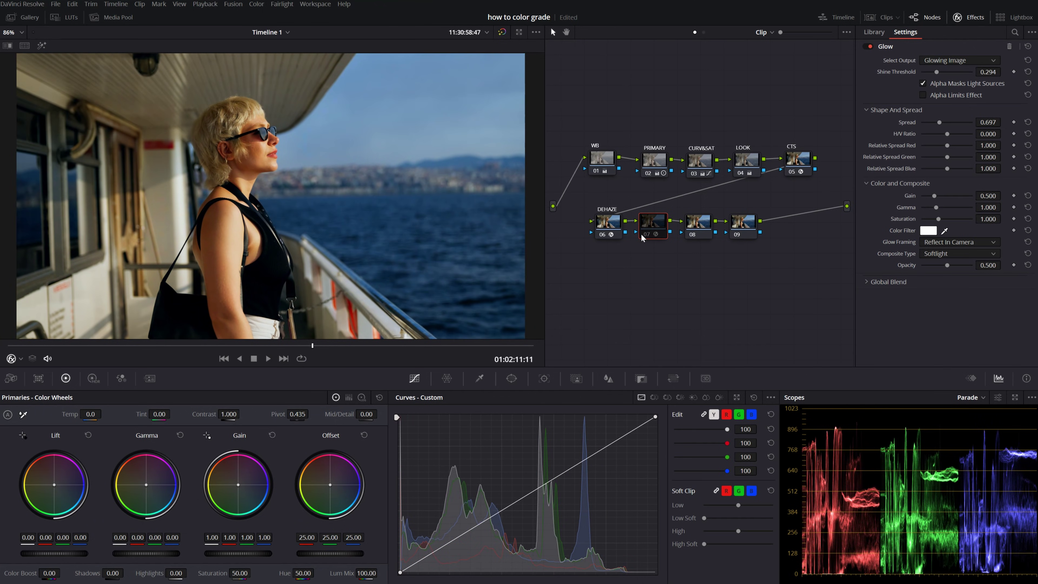
click(648, 235)
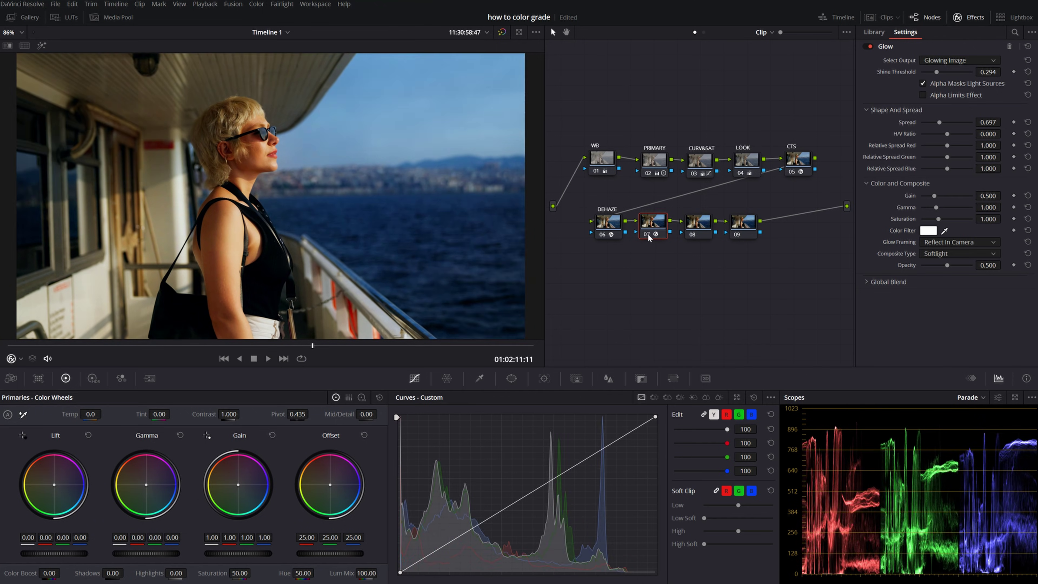
click(648, 234)
click(648, 234)
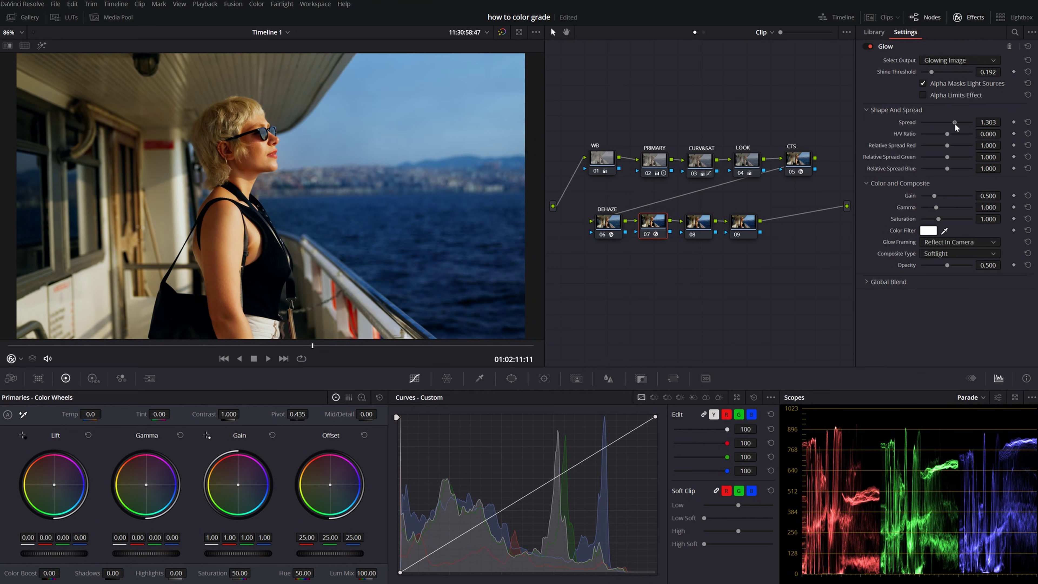
drag(954, 123, 950, 124)
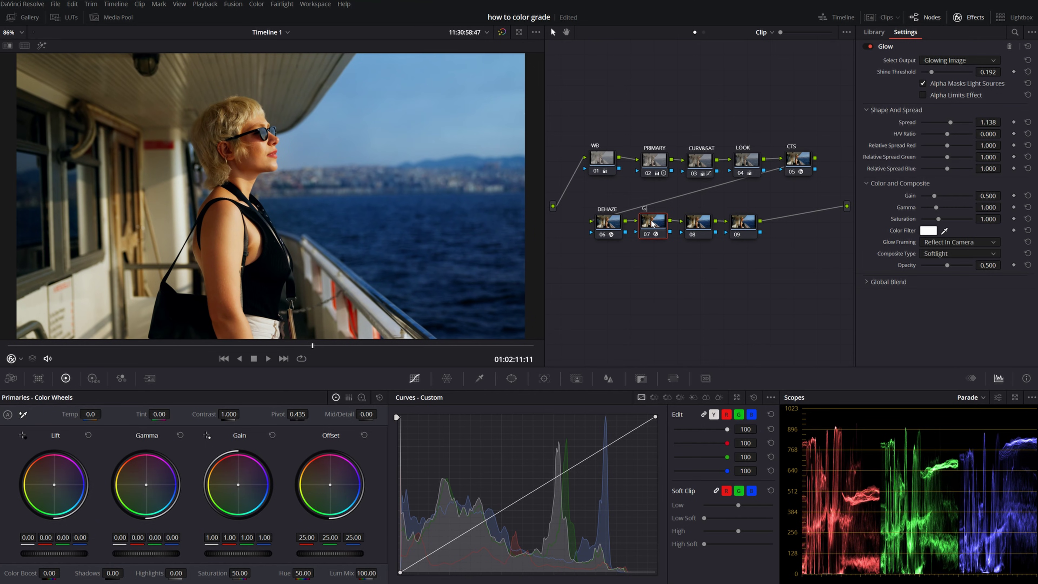
key(Return)
Step: Apply the Halation effect to node 08 with threshold 0.523 and strength 0.143, and label the node HALATION
click(702, 222)
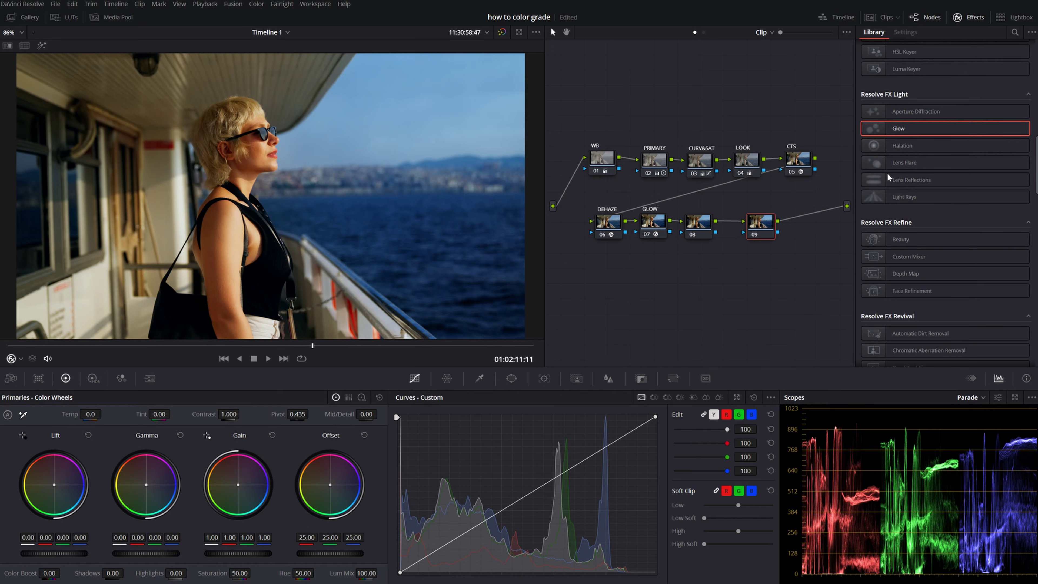
drag(899, 145, 681, 284)
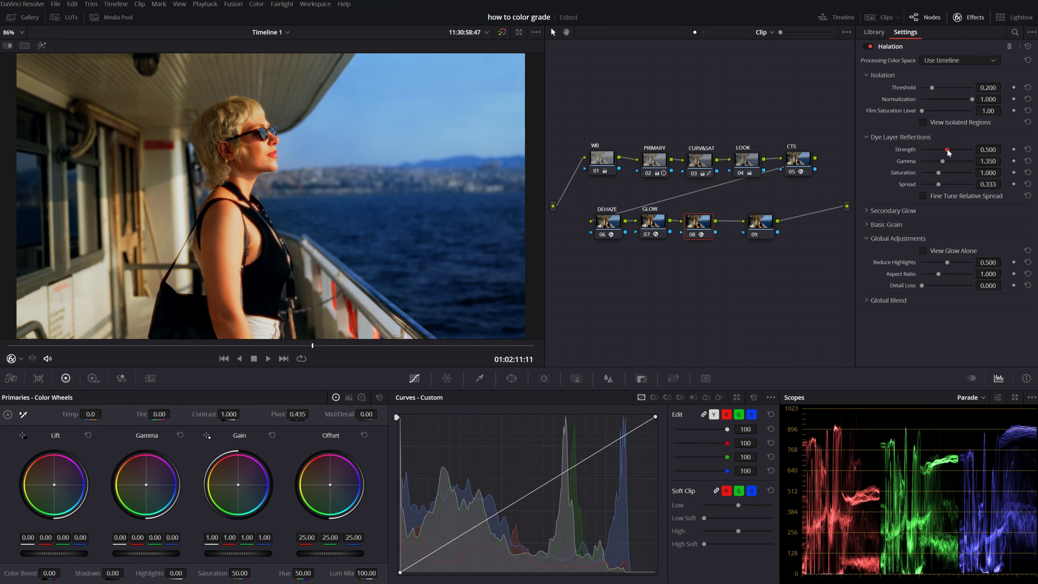
drag(947, 149, 928, 149)
drag(931, 86, 947, 90)
drag(928, 150, 928, 149)
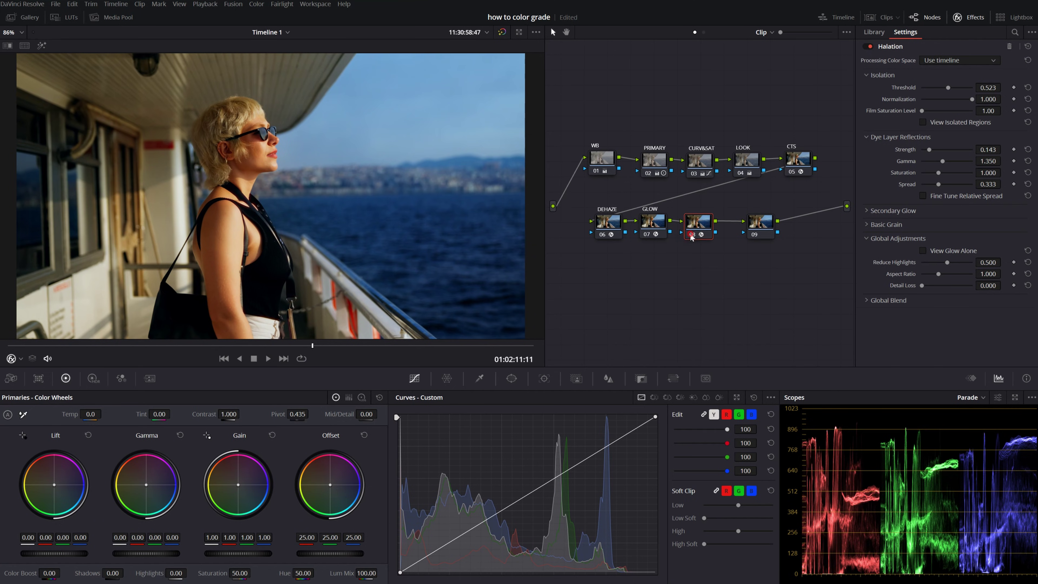
Step: Apply the Film Grain effect to node 09 using the 16mm 500T preset
click(751, 225)
scroll(925, 163, down, 8)
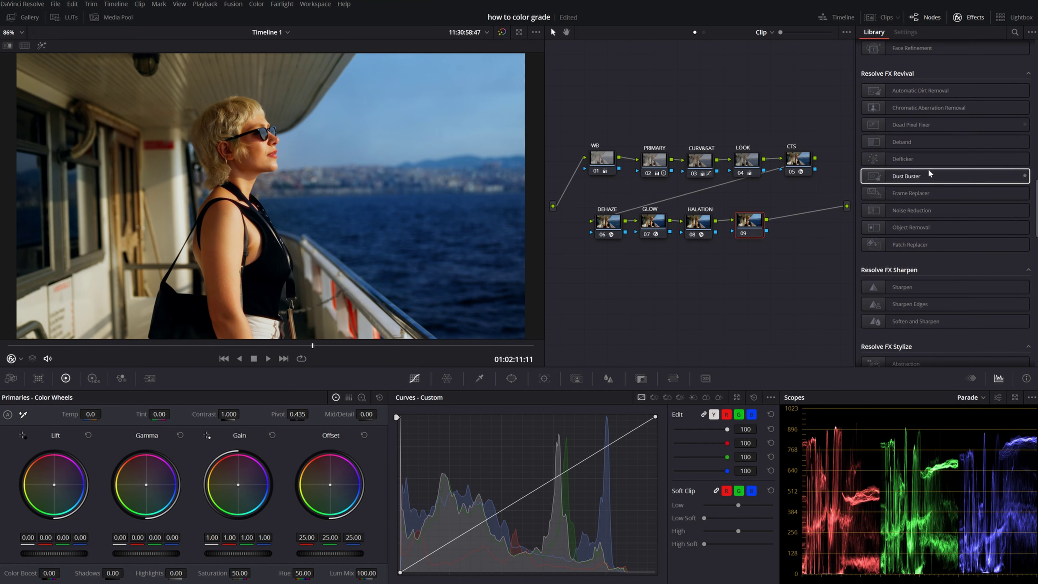
scroll(933, 182, down, 5)
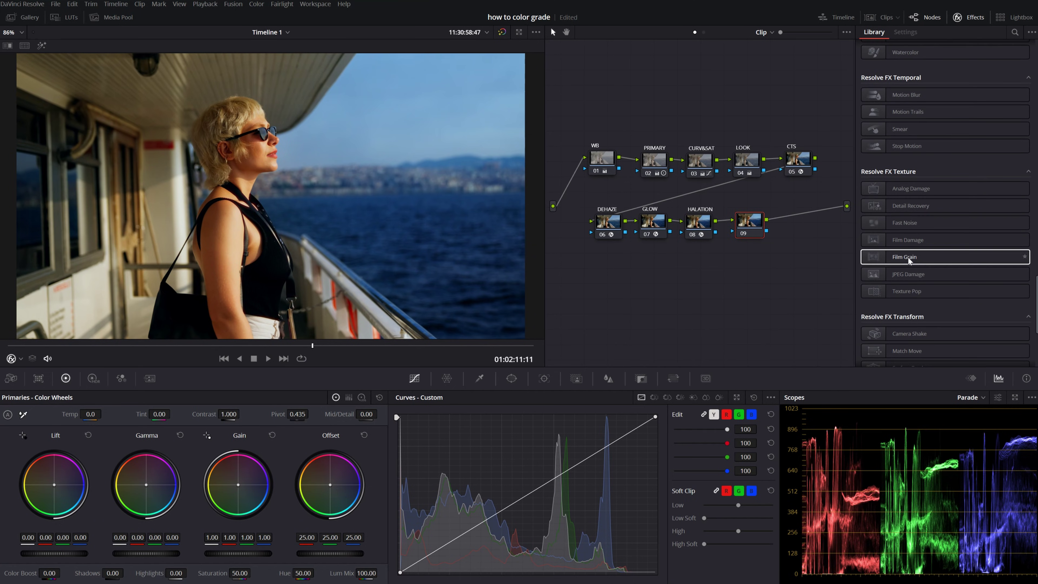
drag(908, 257, 750, 223)
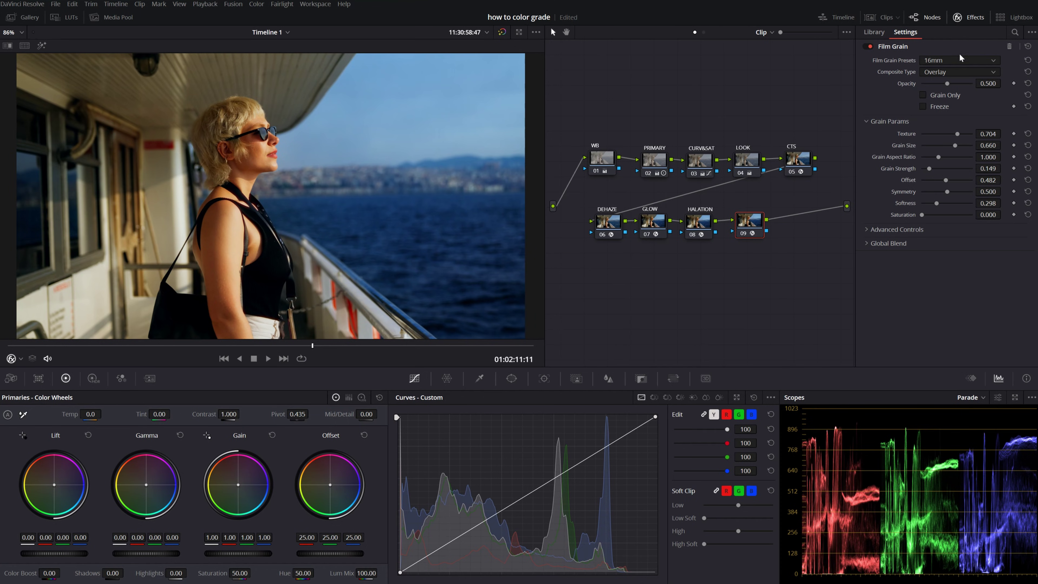
click(962, 62)
click(961, 127)
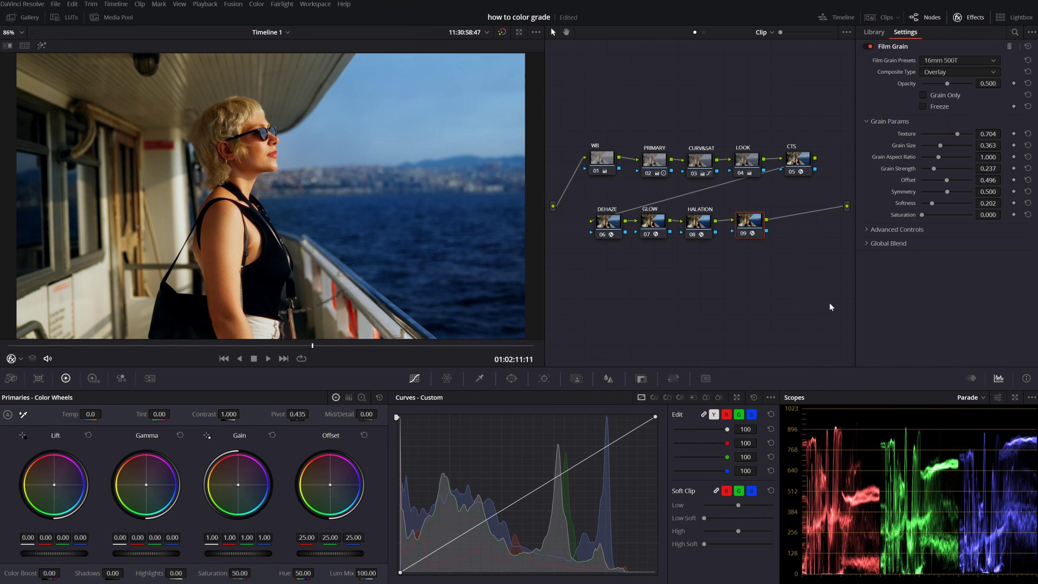
Step: Compare the grain up close with node 09 off and on, label the node FILM GRAIN and align it beside HALATION
scroll(173, 175, up, 10)
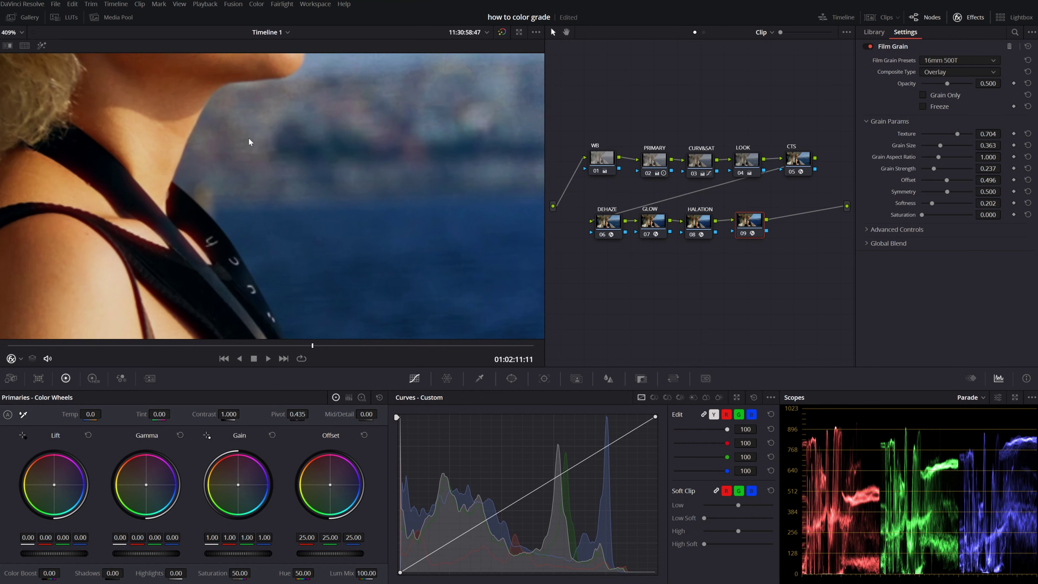
click(743, 234)
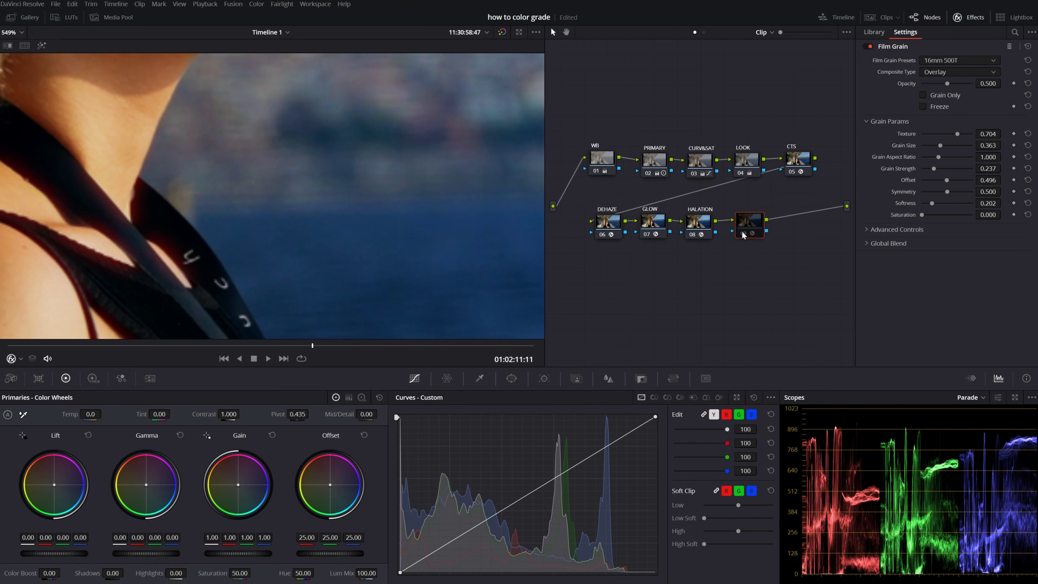
click(743, 234)
click(743, 234)
click(744, 234)
key(shift+z)
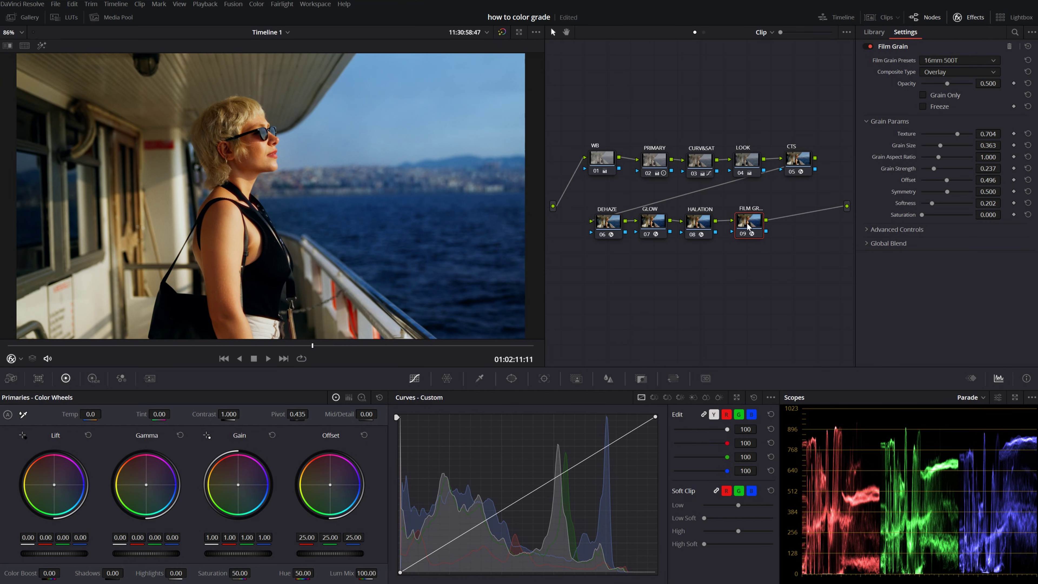
drag(742, 221, 740, 224)
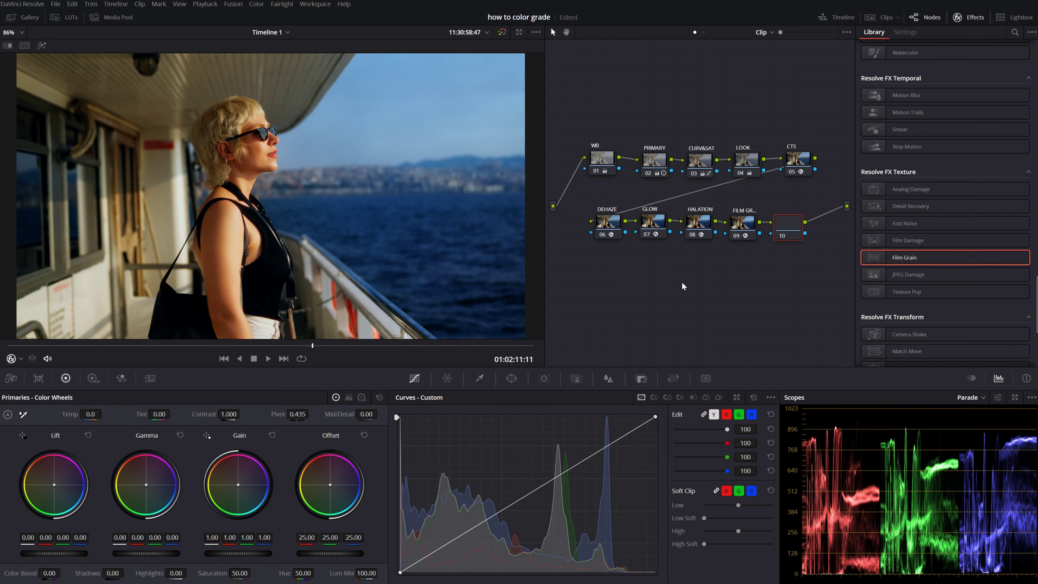
Step: Add serial node 10 after the film grain node and shift its blues toward teal with the Color Warper, hue 0.39 and saturation 0.65
drag(904, 257, 799, 229)
click(449, 377)
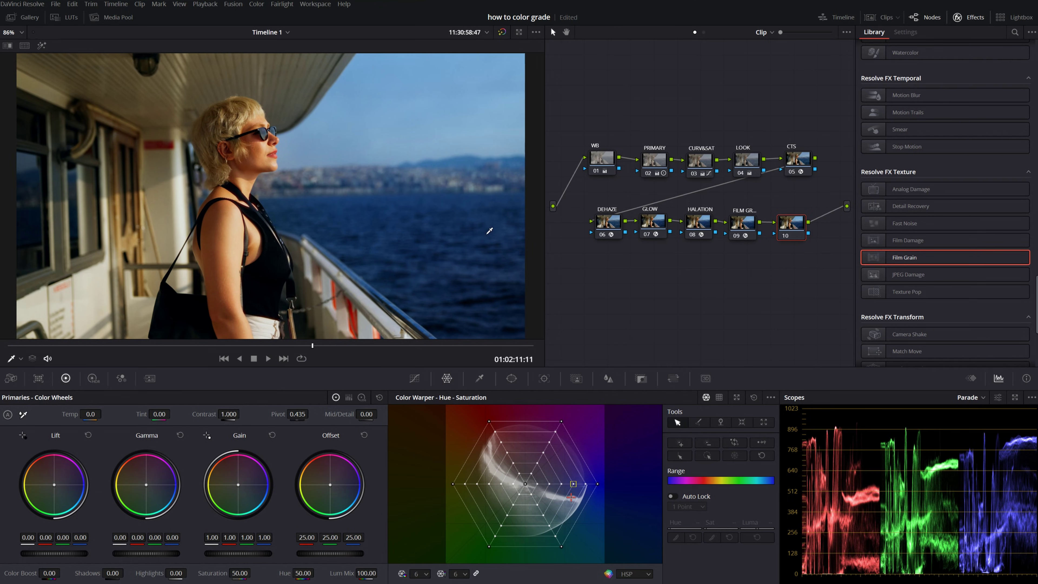
drag(573, 484, 585, 509)
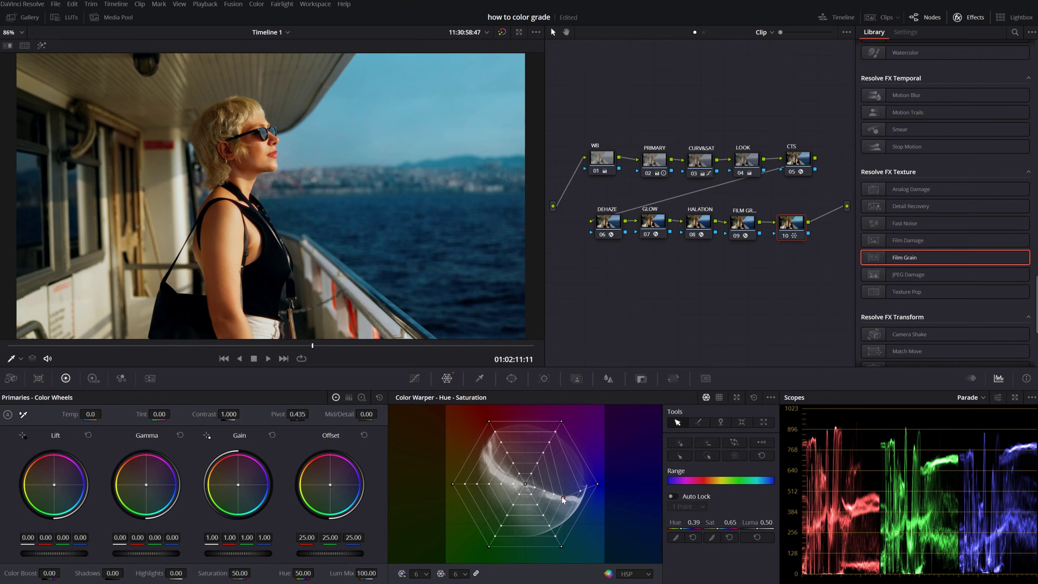
click(785, 236)
click(785, 236)
Step: Refine the warped blue point to hue 0.36 and saturation 0.64, compare without the node, and label it CW
drag(563, 498, 566, 493)
click(785, 236)
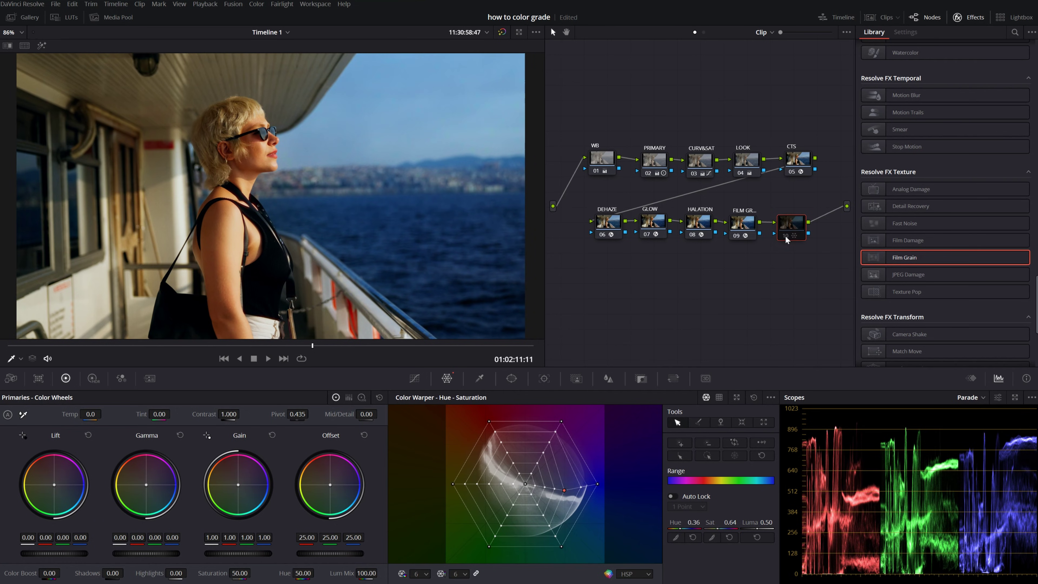
click(785, 236)
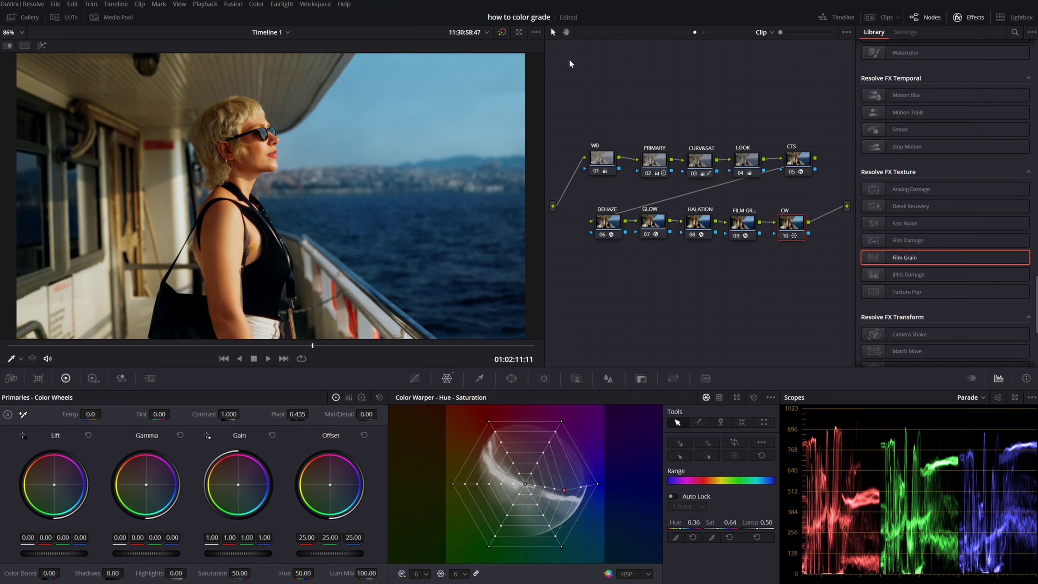
Step: Disable all nodes to view the ungraded log image
click(605, 160)
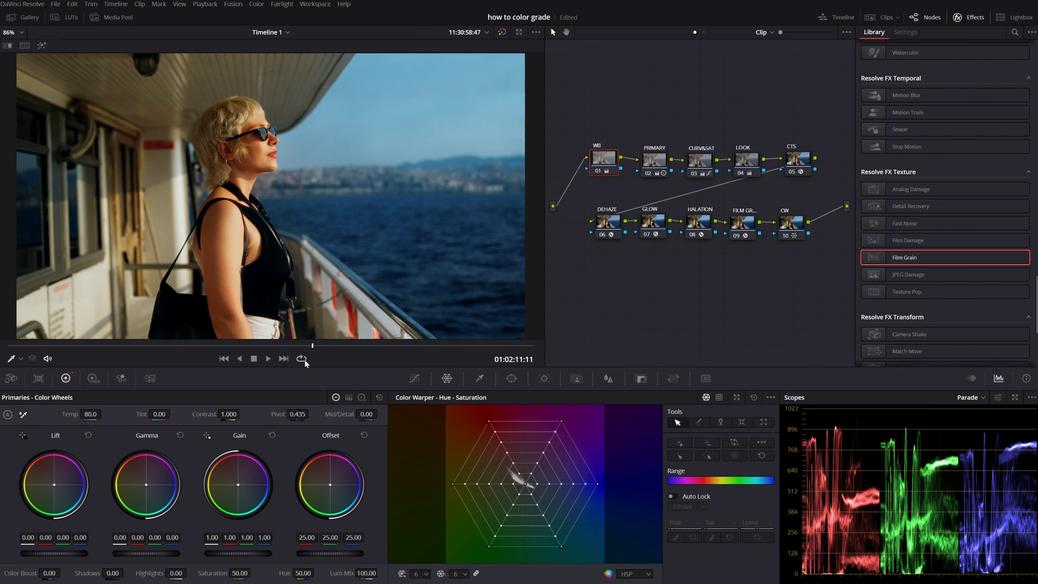
key(ctrl+d)
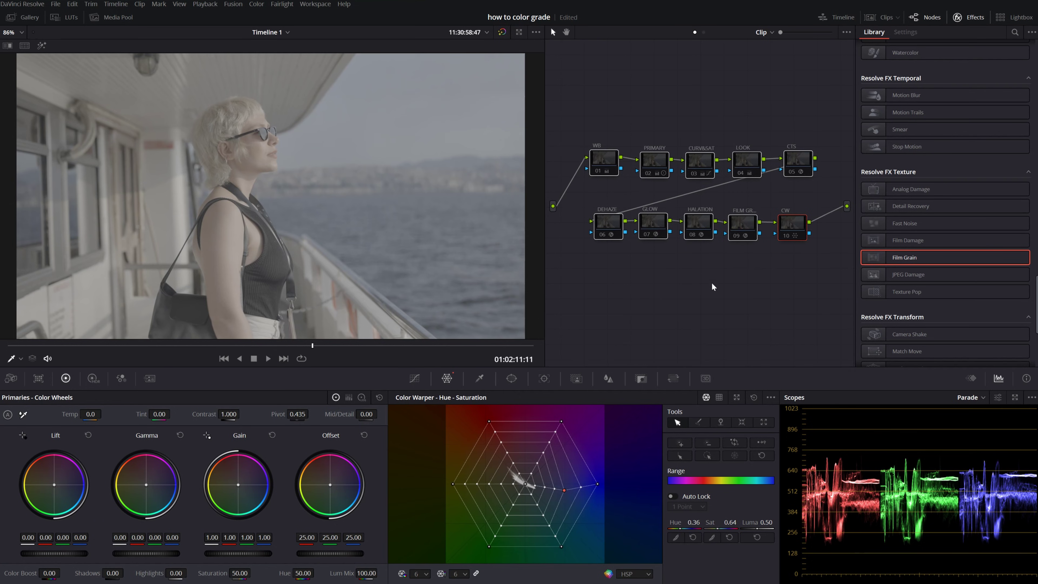
click(689, 306)
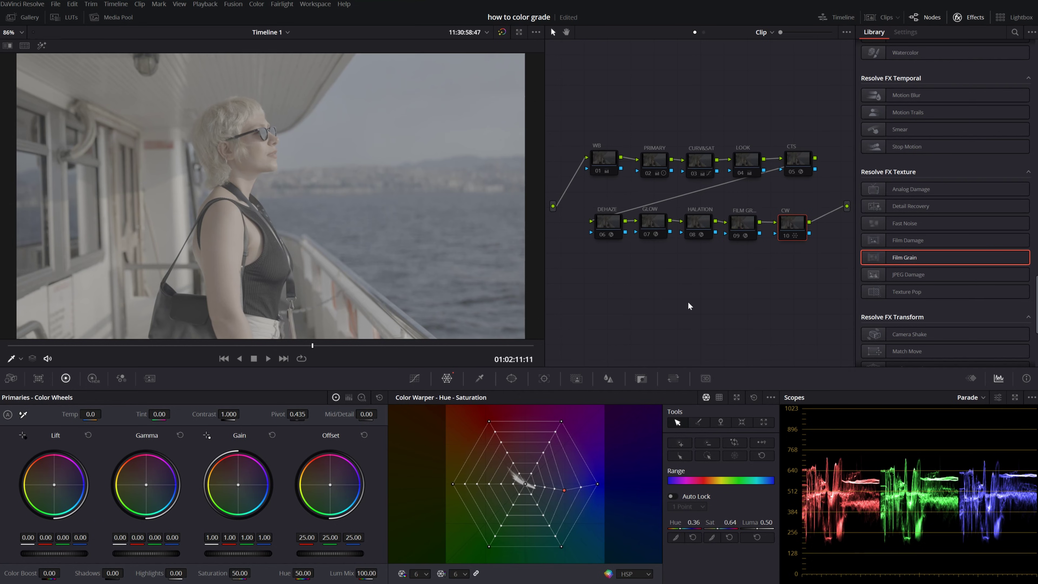
Step: Re-enable the CTS, PRIMARY, WB, CURV&SAT and LOOK nodes one by one to review each contribution
click(792, 172)
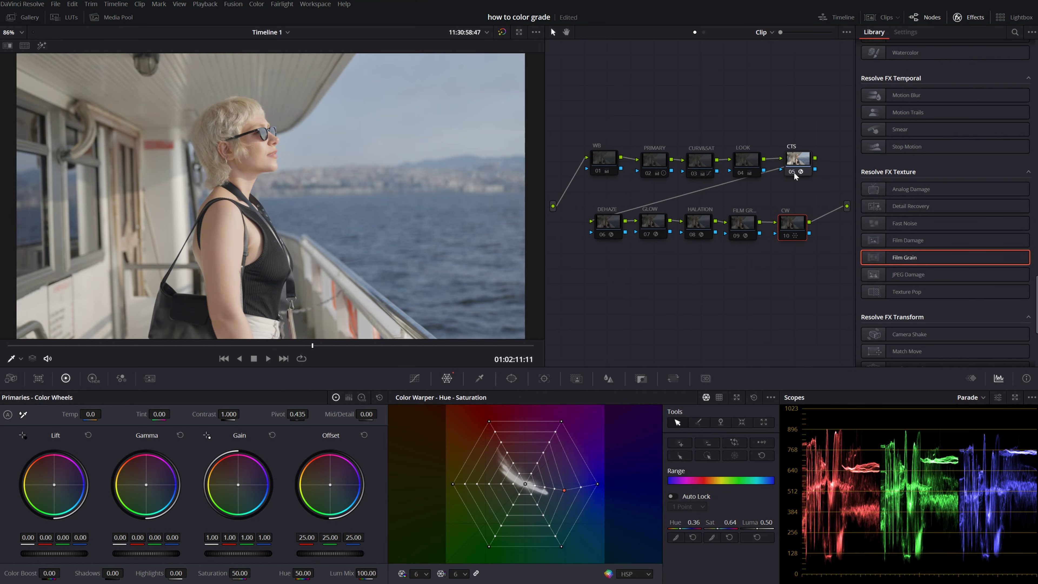
click(649, 174)
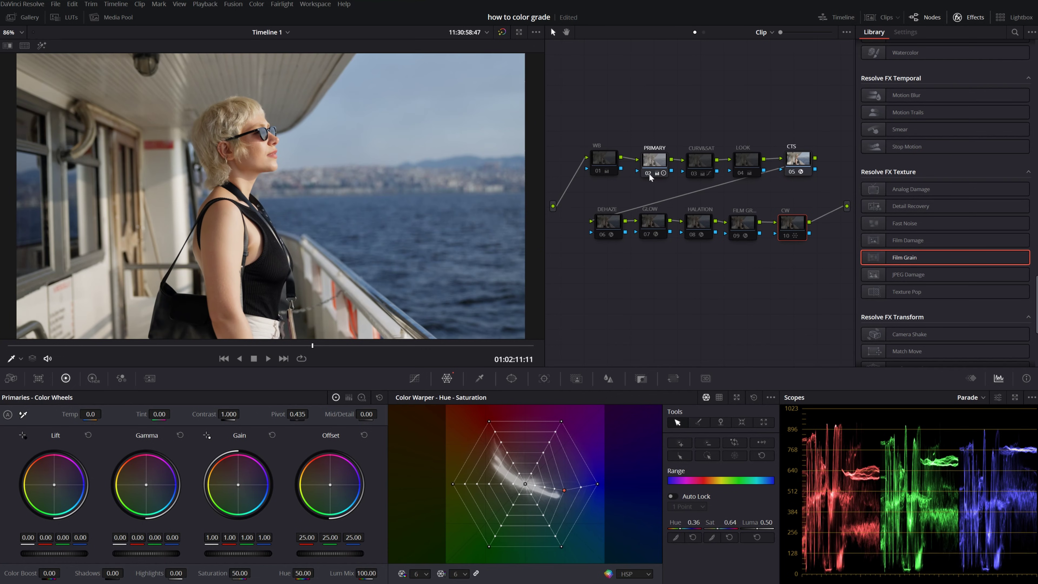
click(598, 174)
click(698, 173)
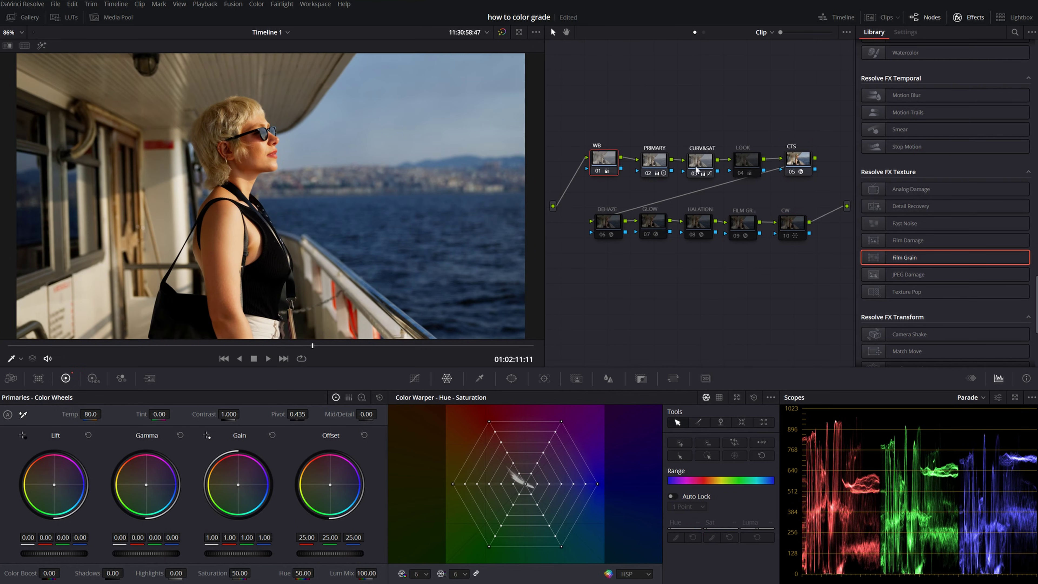
click(700, 155)
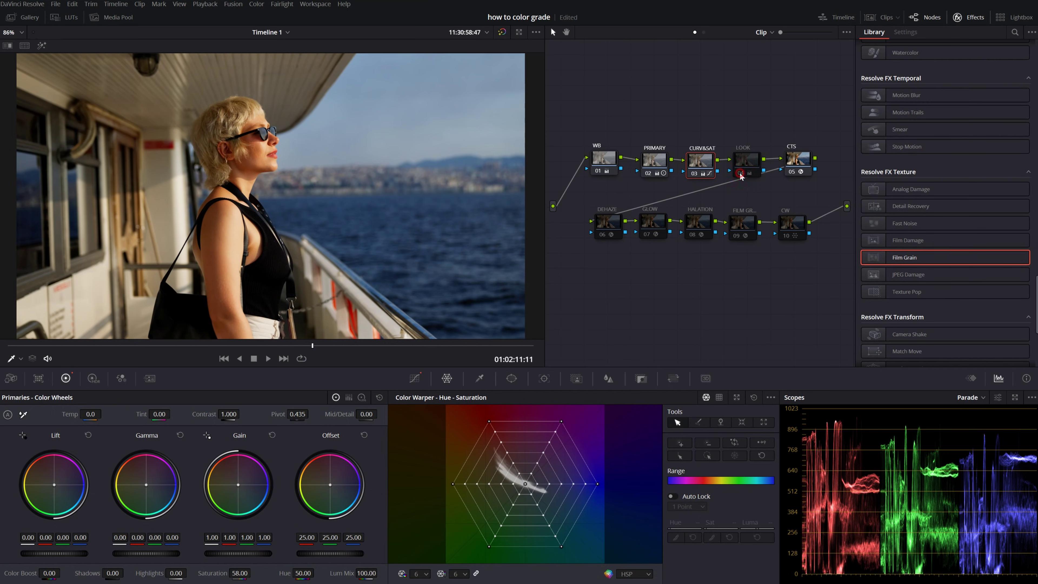
click(740, 173)
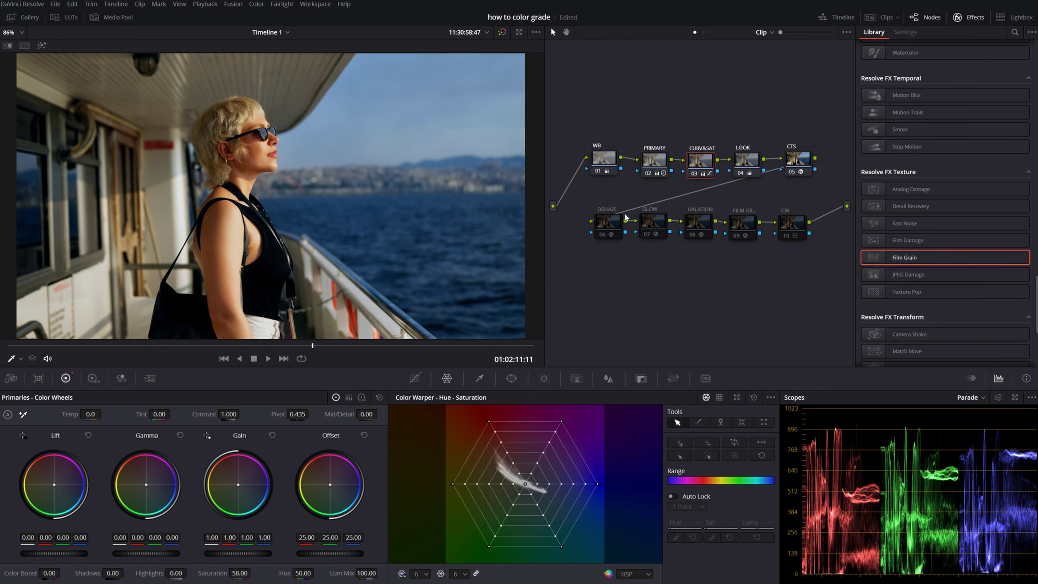
Step: Re-enable the DEHAZE, GLOW, HALATION, film grain and CW nodes one by one to review the finished grade
click(603, 236)
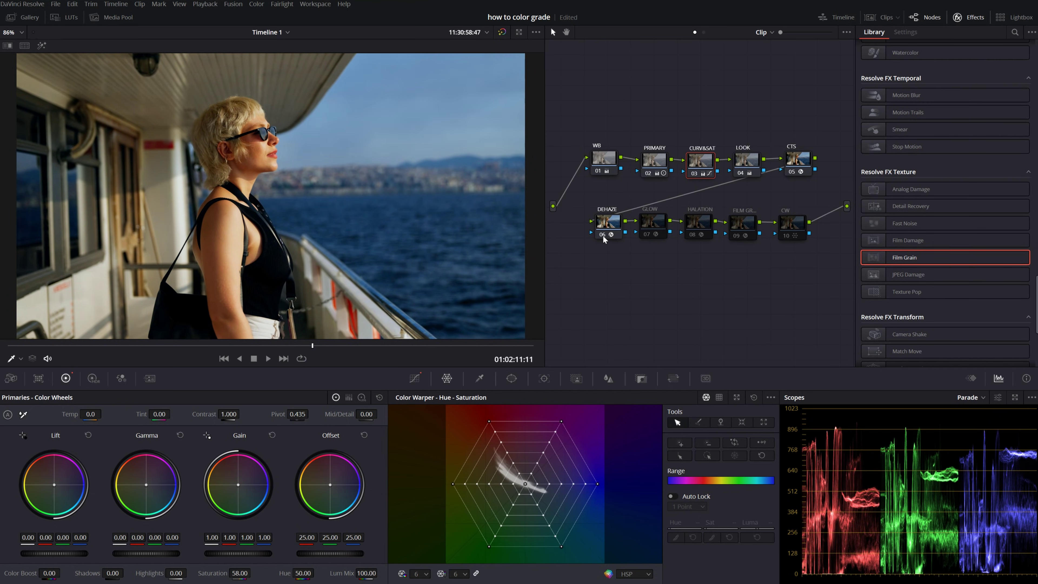
click(647, 236)
click(647, 236)
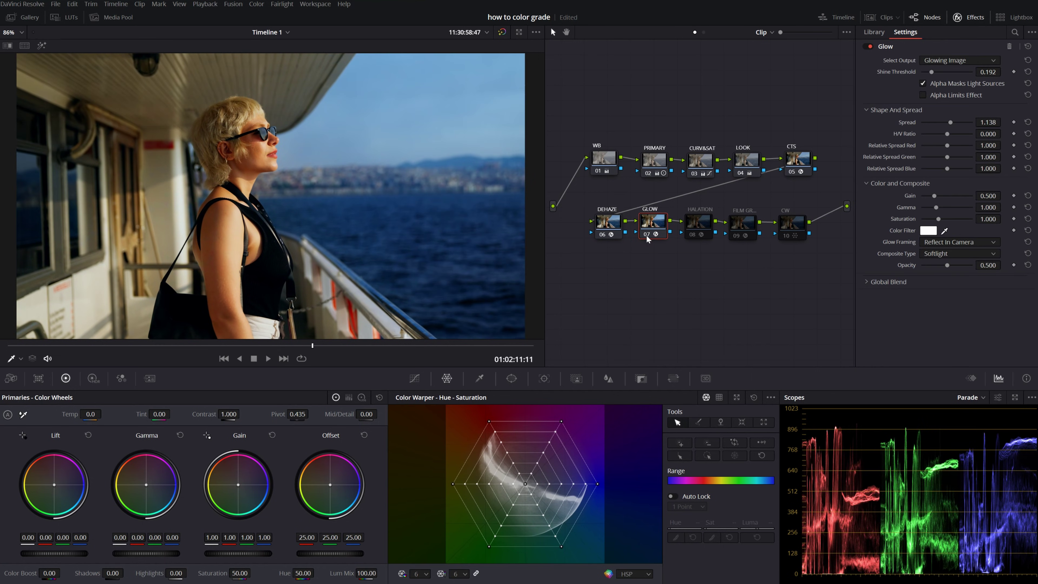
click(692, 236)
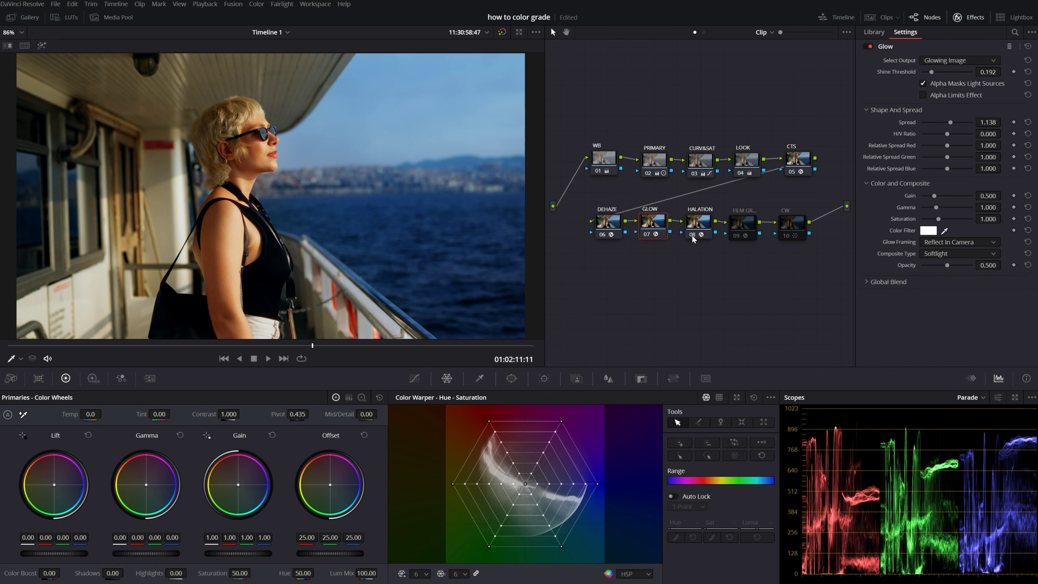
click(742, 223)
click(736, 236)
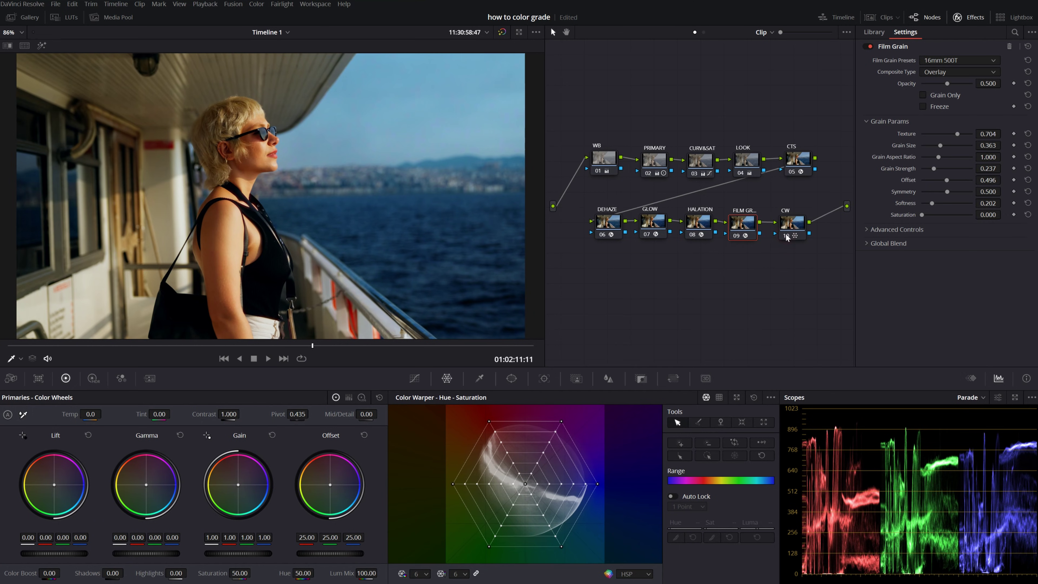
click(792, 224)
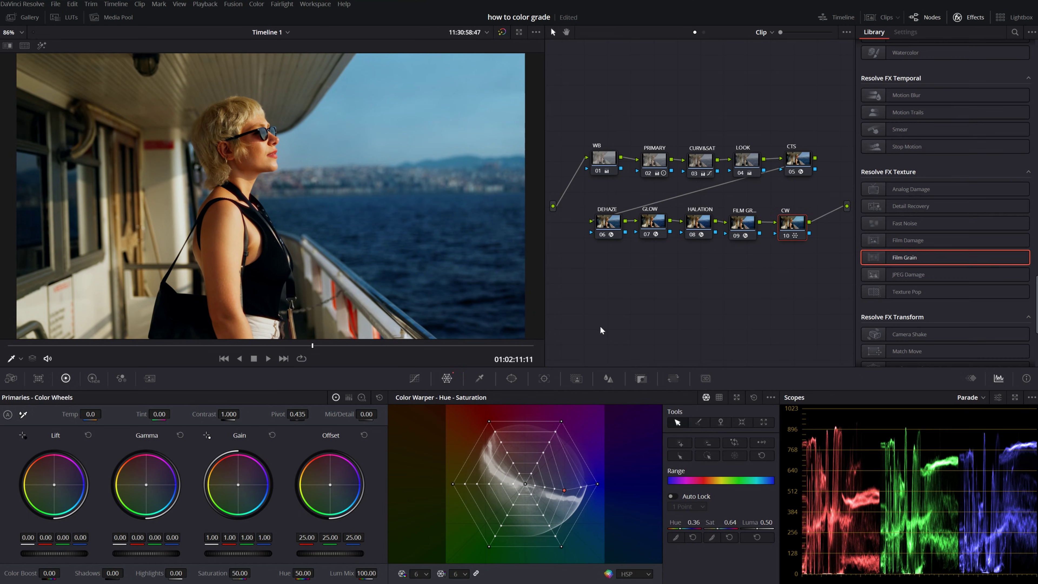